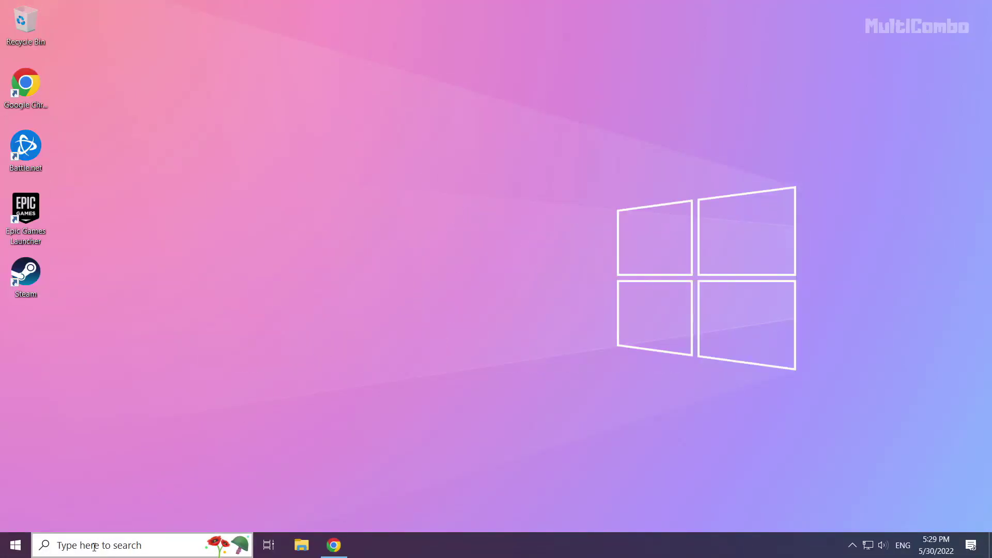
# Search Windows for 'device manager' so Device Manager shows as the best match
pyautogui.click(121, 545)
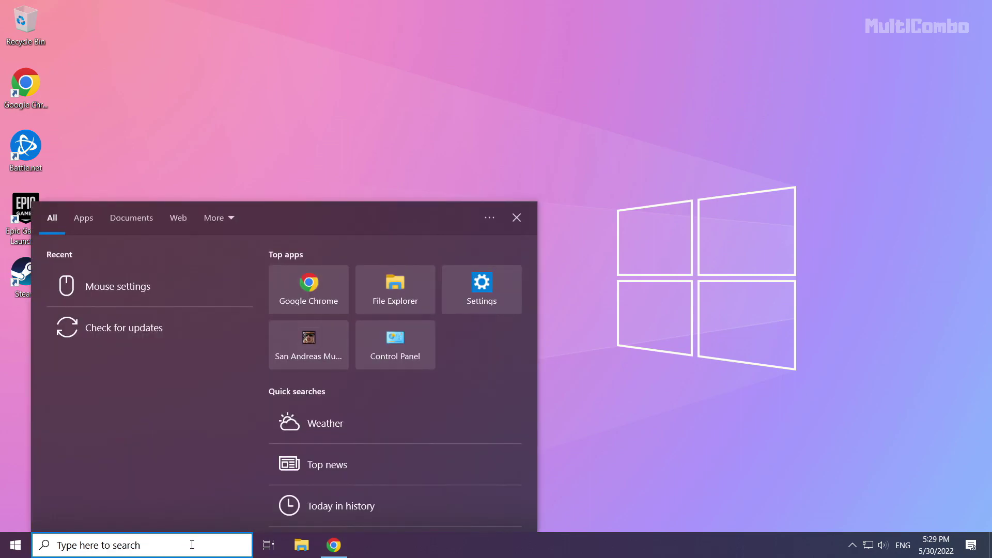
pyautogui.write('devic')
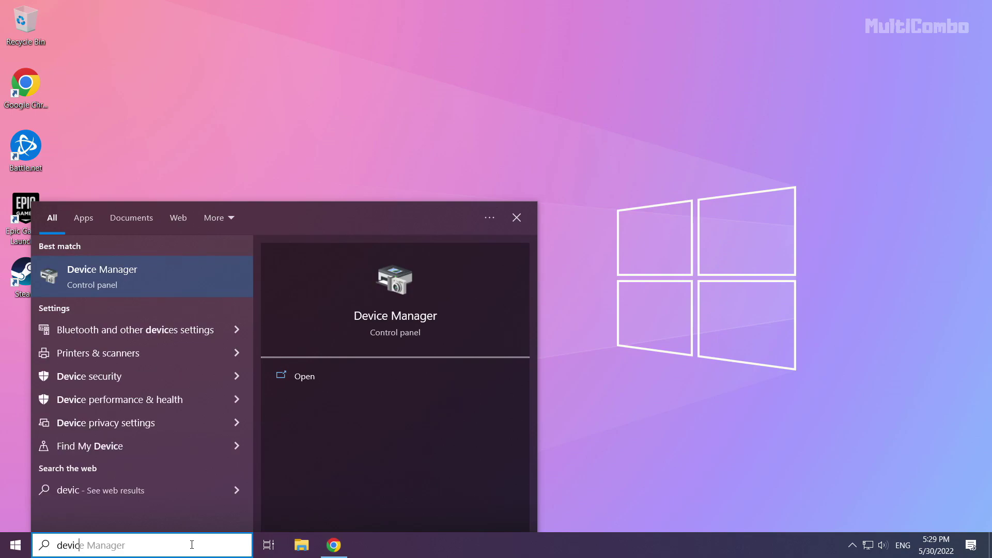
pyautogui.write('e mana')
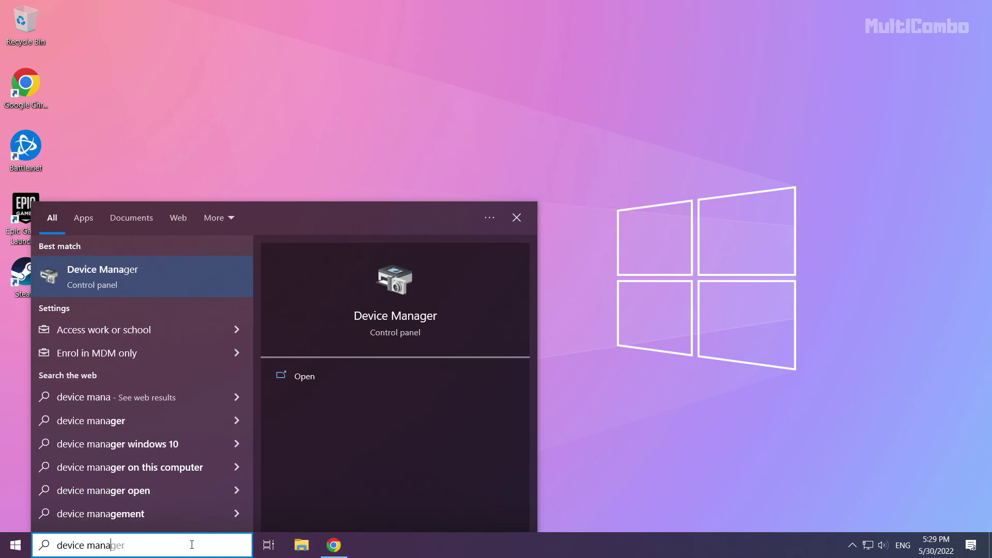
pyautogui.write('ger')
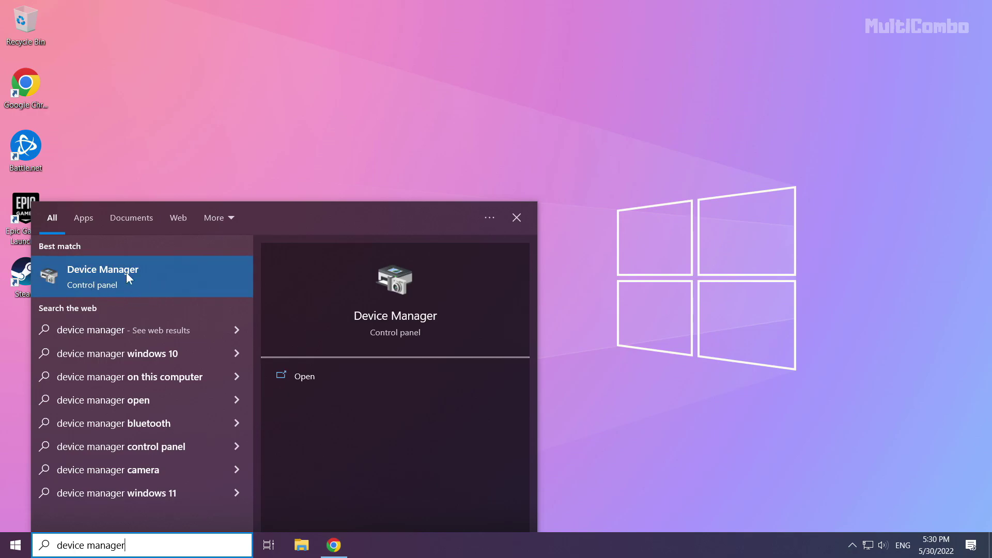
# Open Device Manager, centre its window, and expand Display adapters
pyautogui.click(113, 275)
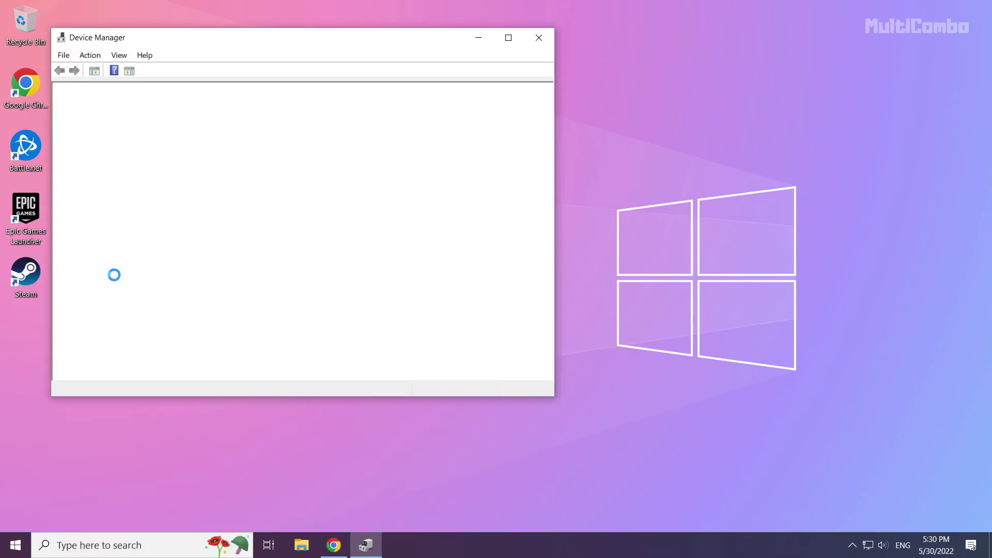
pyautogui.moveTo(229, 39); pyautogui.dragTo(419, 91)
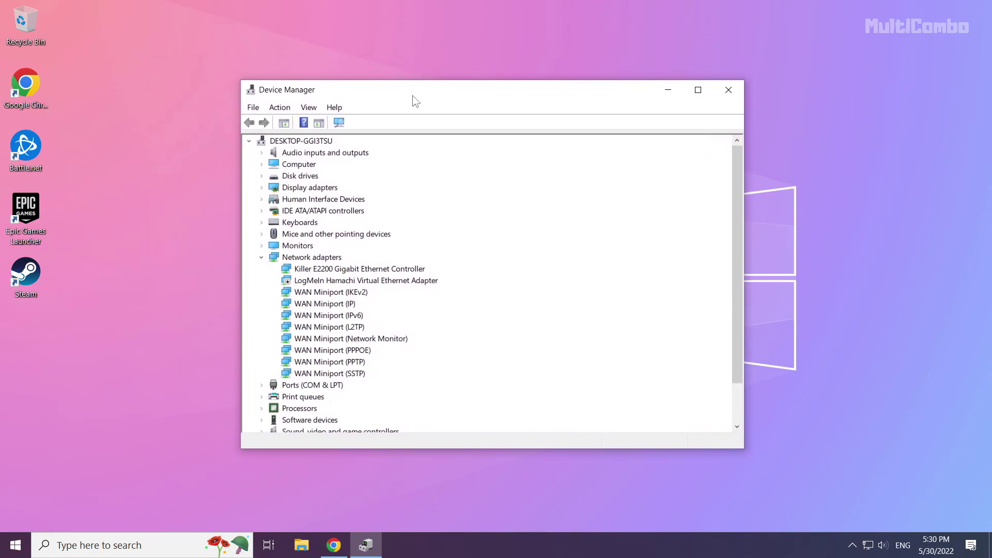
pyautogui.click(274, 187)
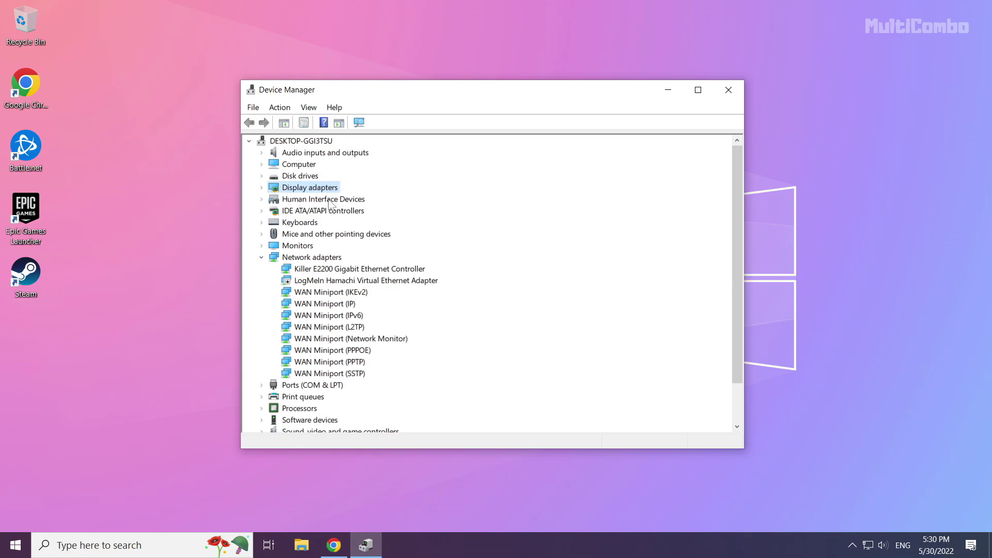
pyautogui.click(261, 188)
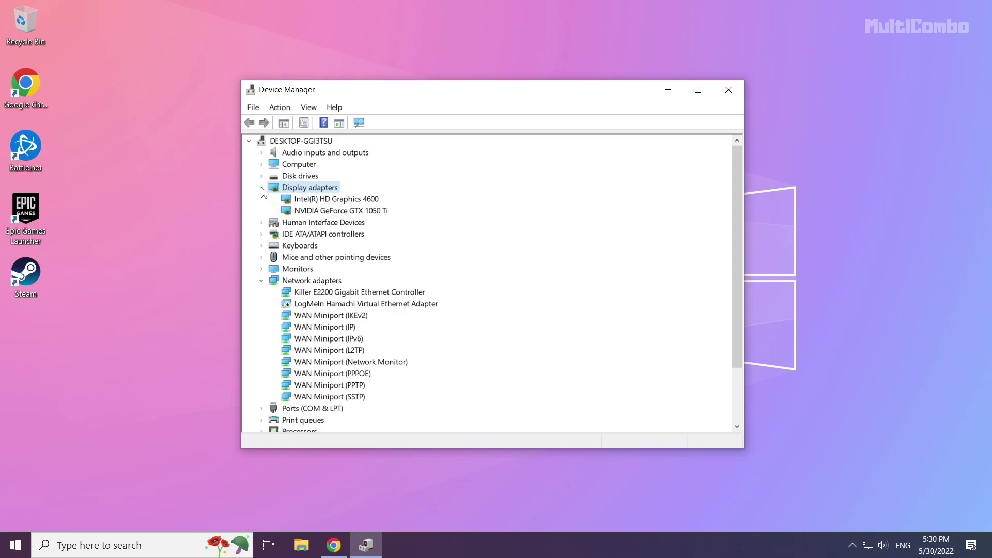
# Run an automatic driver search for the NVIDIA GeForce GTX 1050 Ti
pyautogui.click(321, 211)
pyautogui.click(320, 200)
pyautogui.click(320, 211)
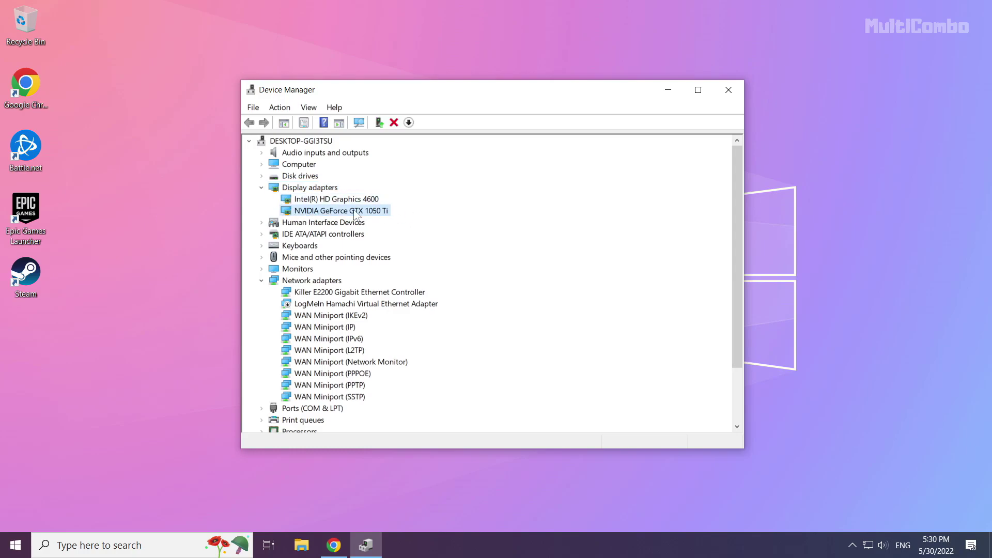
pyautogui.rightClick(323, 211)
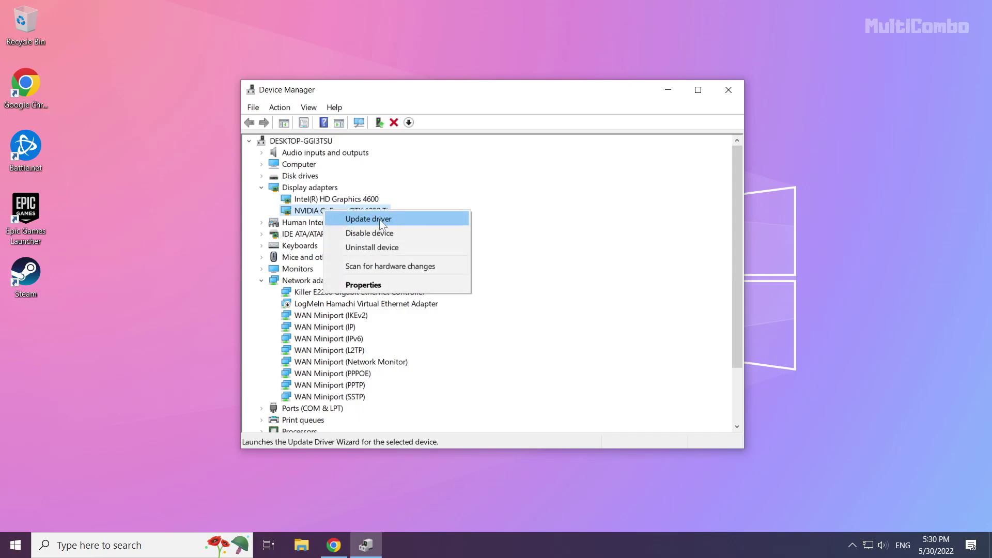
pyautogui.click(385, 224)
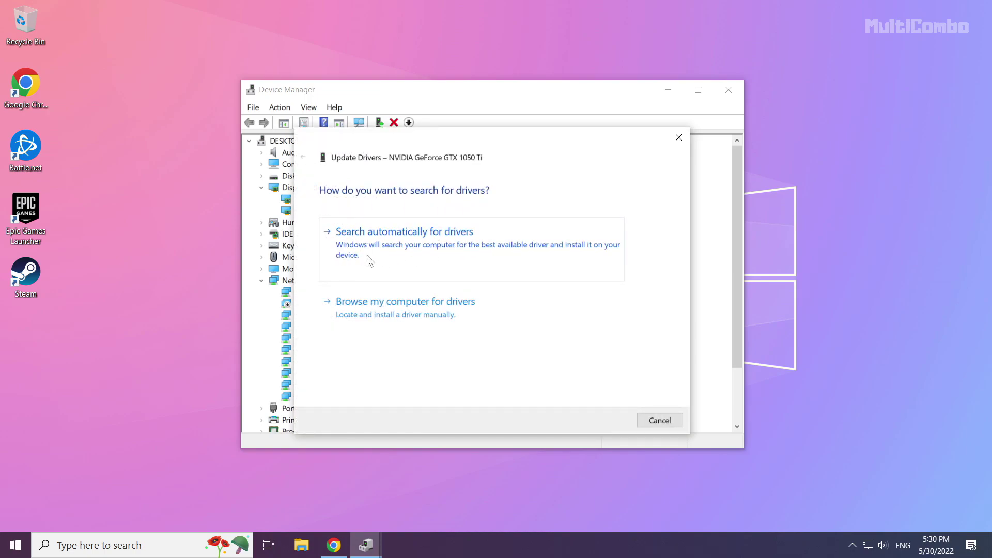
pyautogui.click(447, 264)
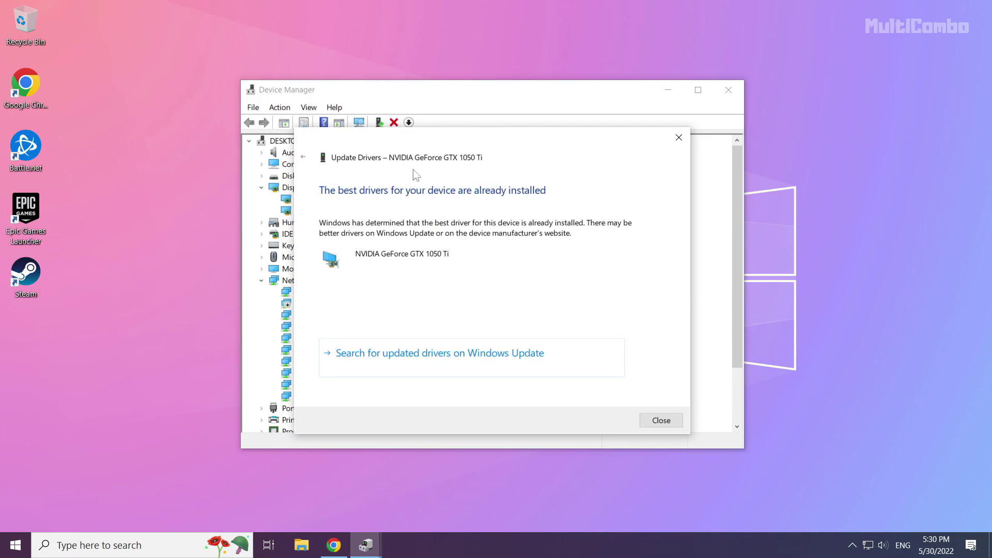
# Run an automatic driver search for the Intel(R) HD Graphics 4600, confirming its best driver is installed
pyautogui.click(666, 422)
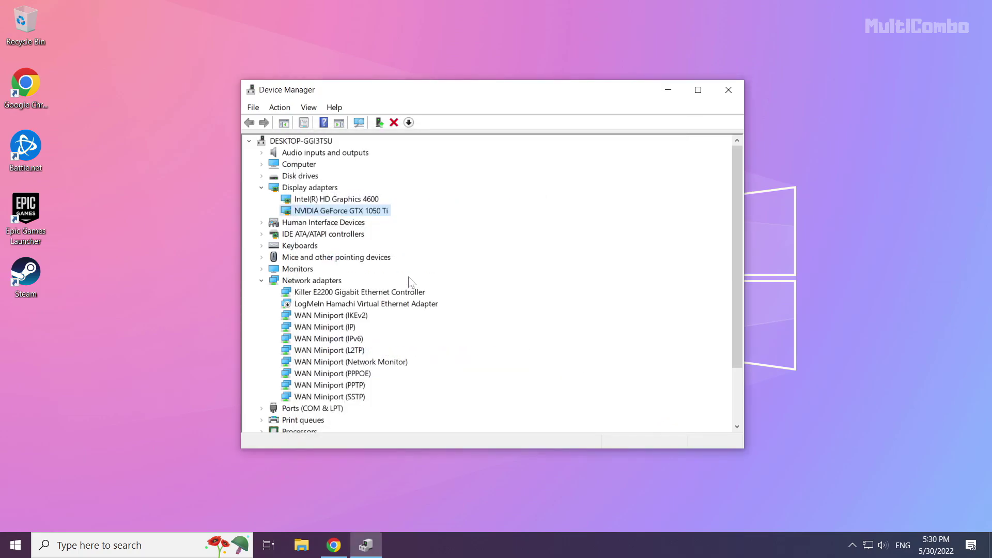
pyautogui.click(311, 201)
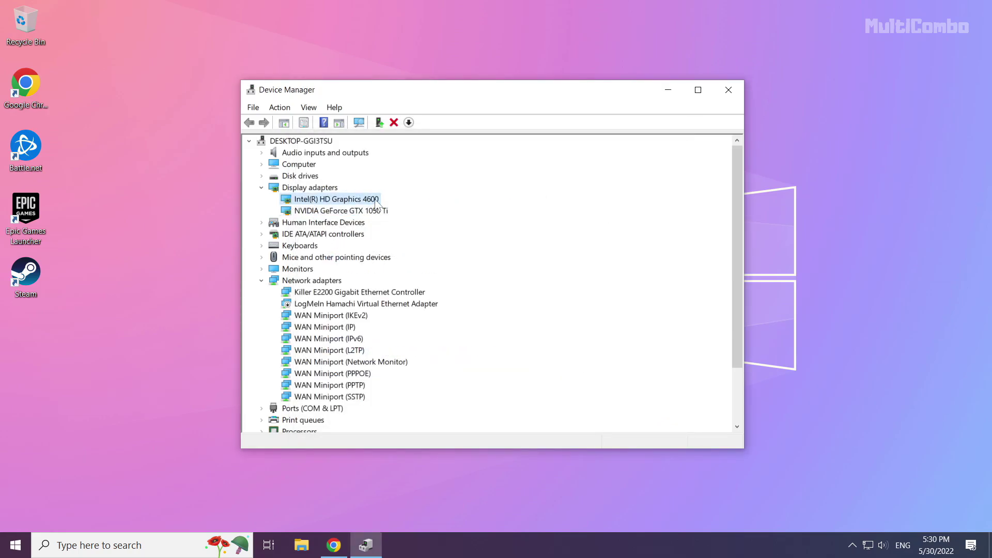
pyautogui.rightClick(334, 200)
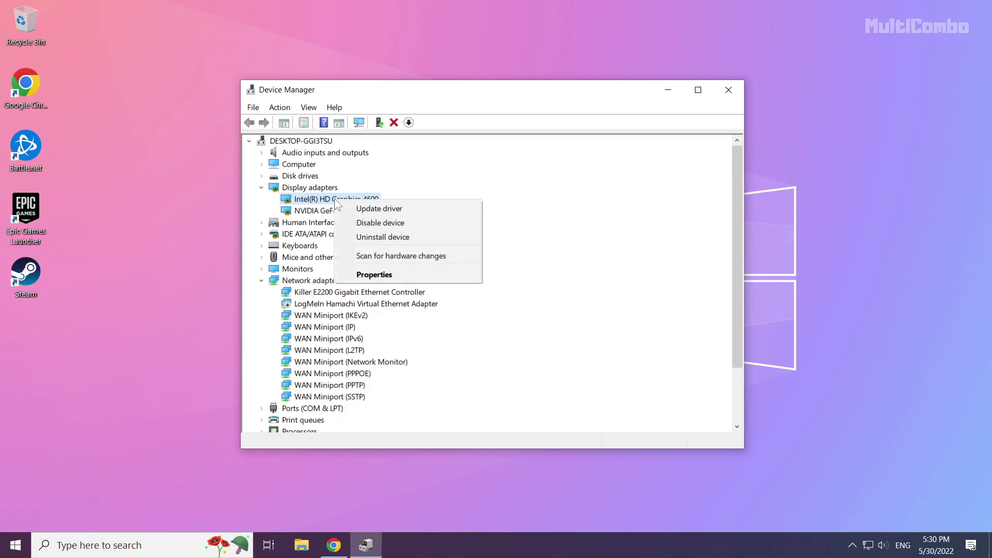
pyautogui.click(416, 210)
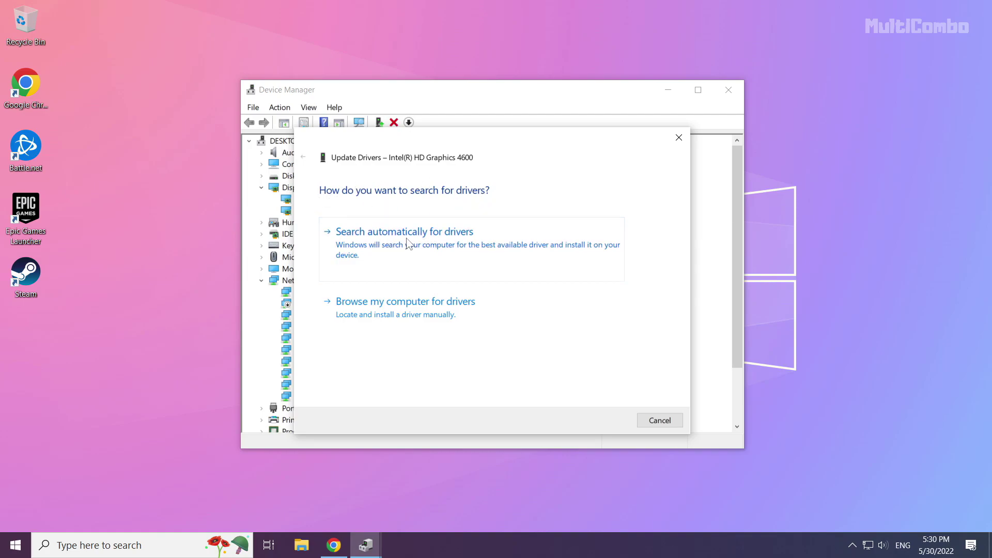
pyautogui.click(411, 265)
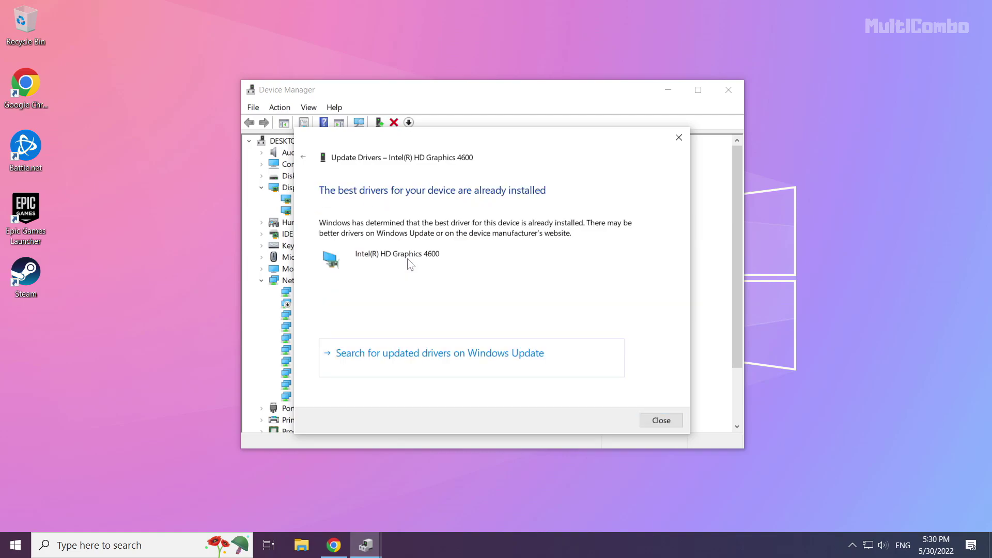
pyautogui.click(662, 421)
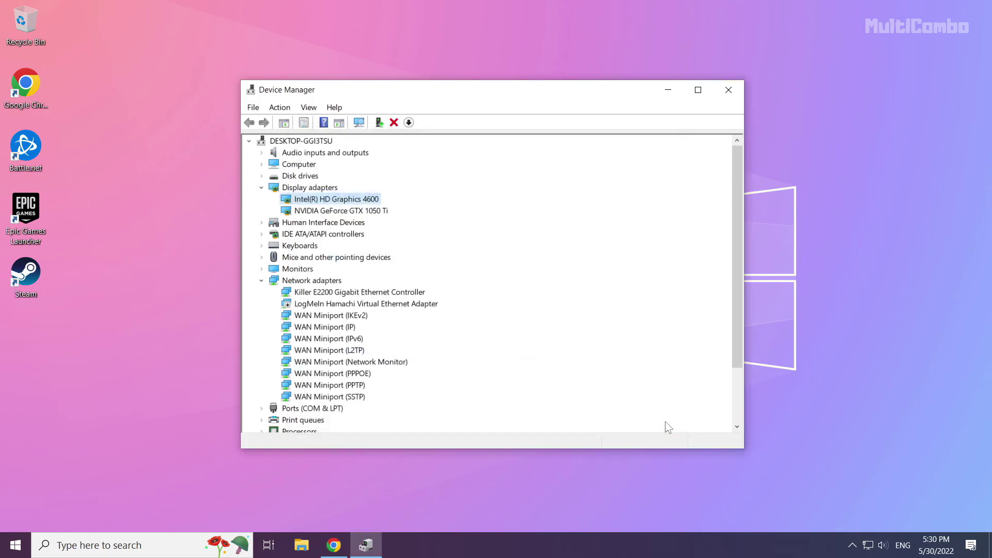
# Close Device Manager and open Windows Update settings by searching 'update'
pyautogui.click(728, 91)
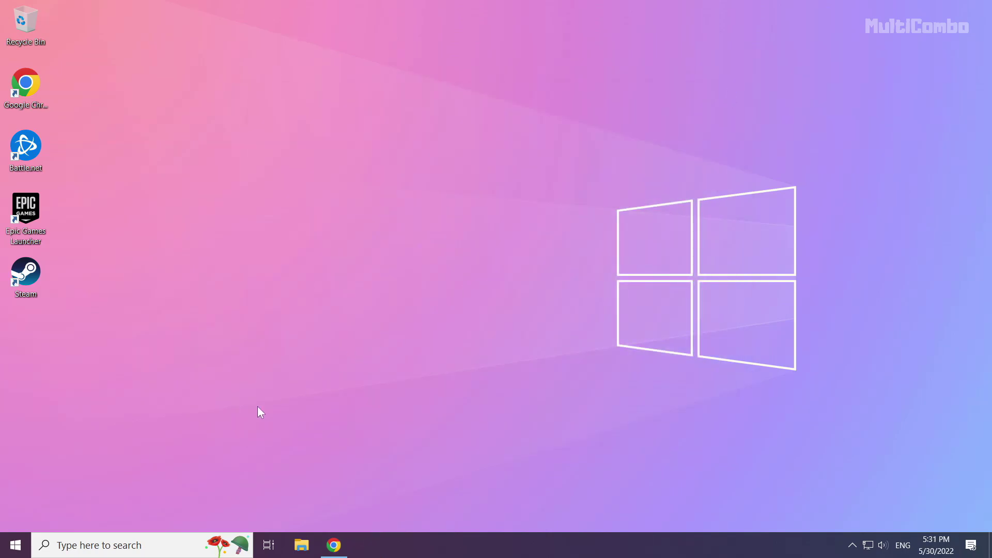
pyautogui.click(122, 546)
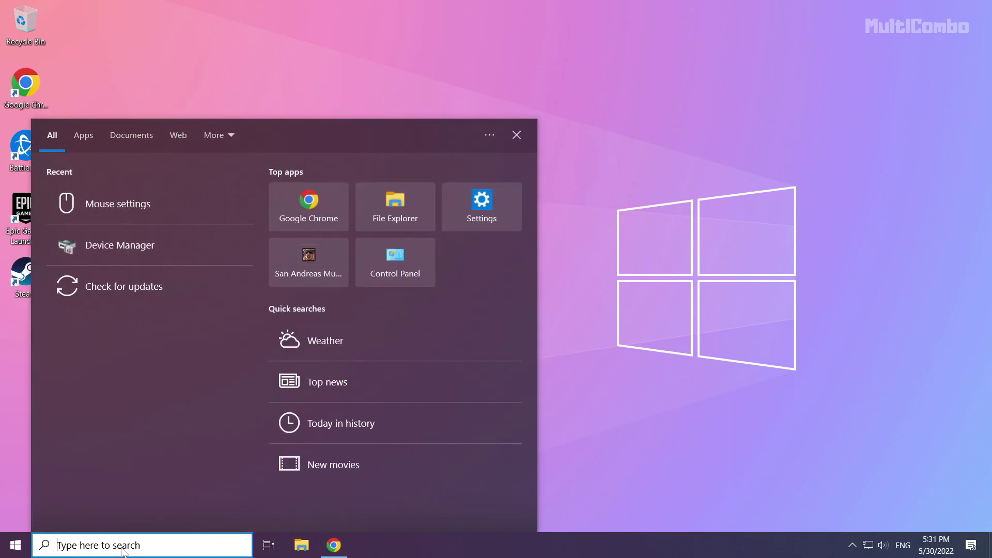
pyautogui.write('update')
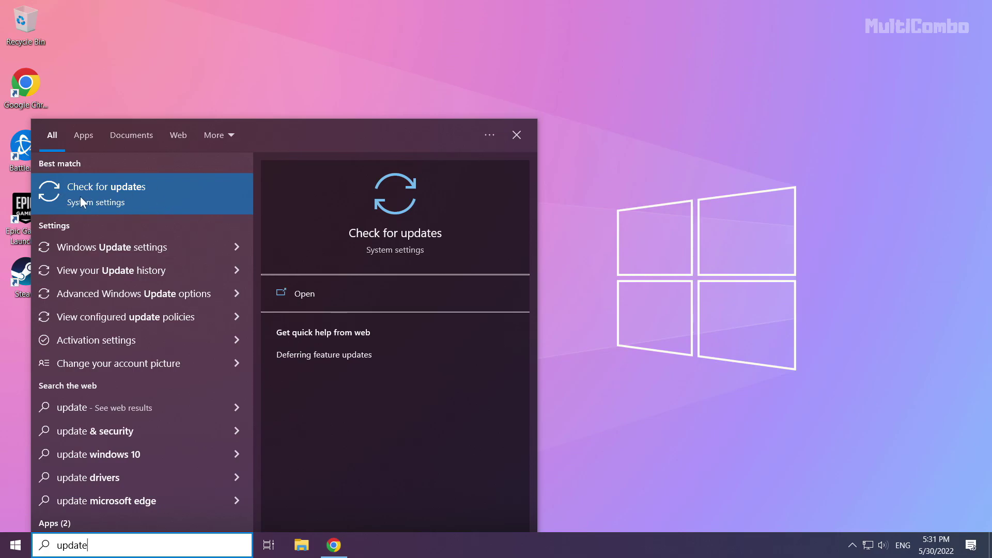
pyautogui.click(137, 199)
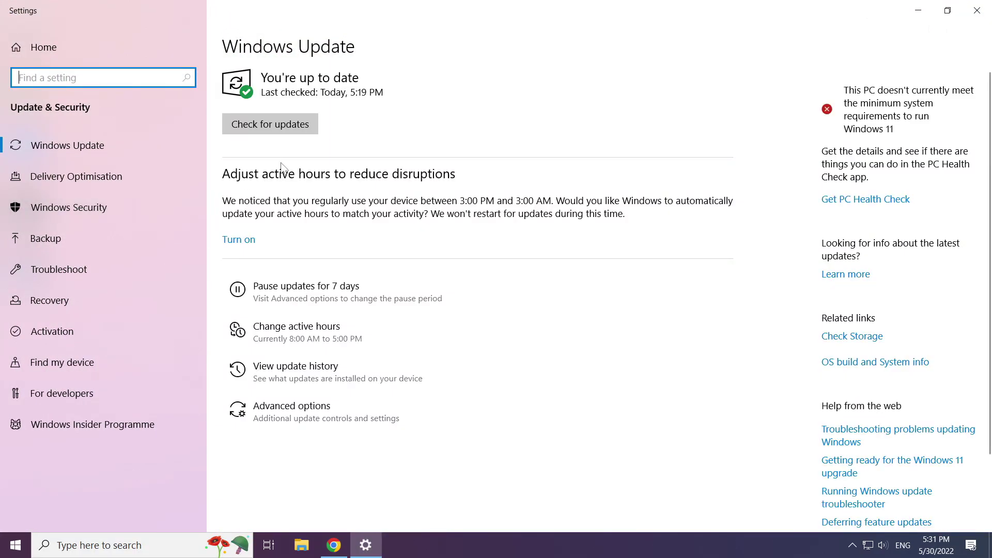
# Check for updates, confirm 'You're up to date', and close Settings
pyautogui.click(303, 129)
pyautogui.click(272, 124)
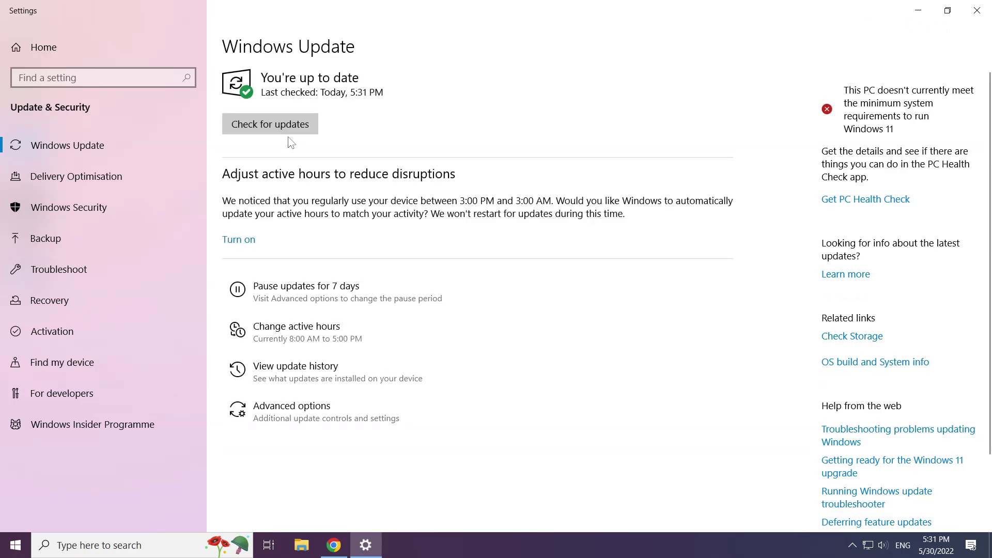
pyautogui.click(979, 15)
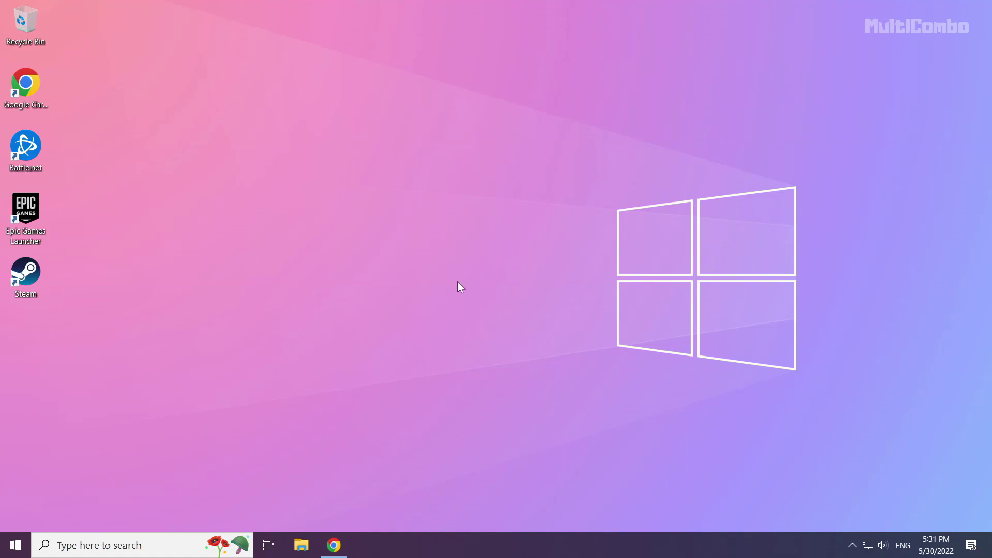
# Restore Chrome's DirectX End-User Runtime Web Installer page and download dxwebsetup.exe
pyautogui.click(338, 551)
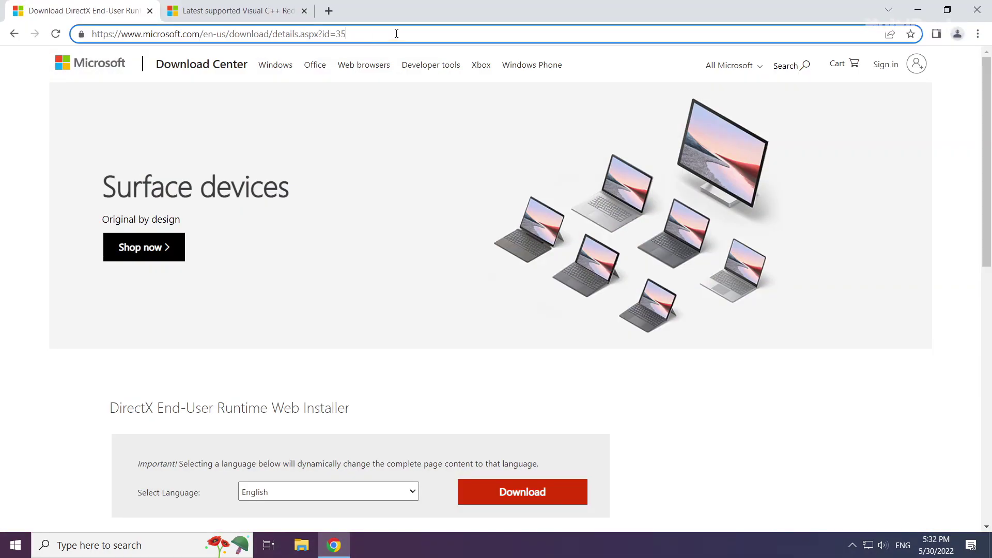
pyautogui.moveTo(396, 34); pyautogui.dragTo(417, 31)
pyautogui.click(408, 376)
pyautogui.scroll(-1, 398, 378)
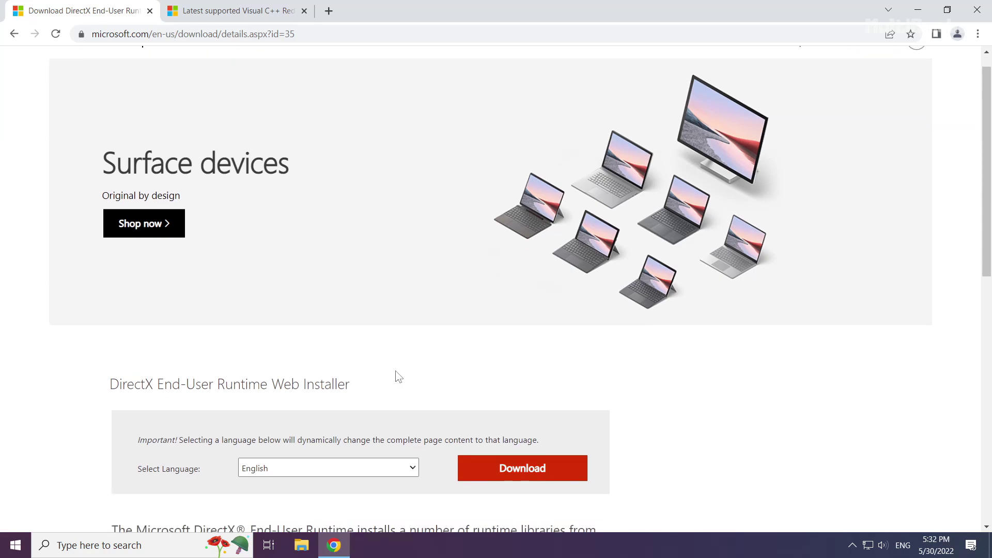
pyautogui.scroll(-2, 398, 376)
pyautogui.moveTo(361, 281); pyautogui.dragTo(100, 276)
pyautogui.click(95, 277)
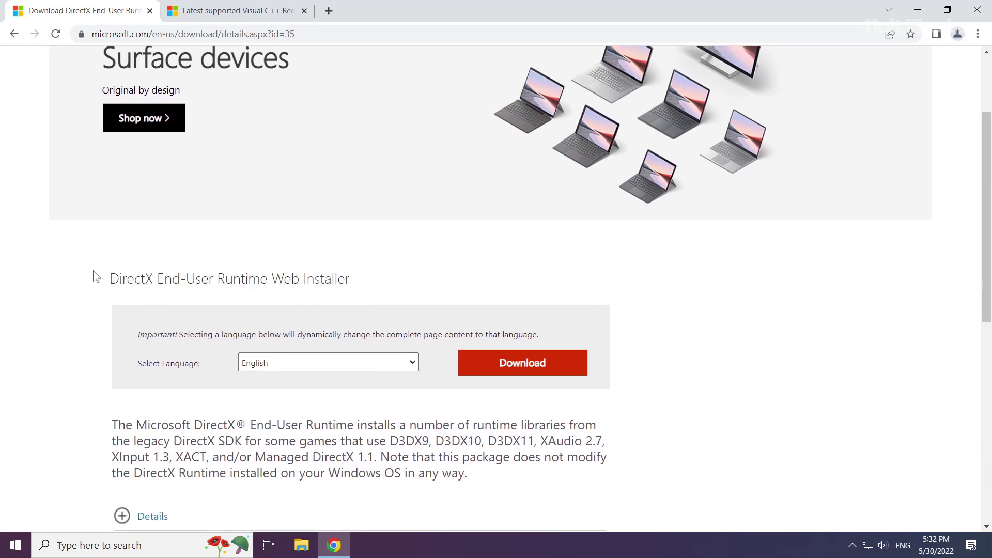
pyautogui.click(525, 370)
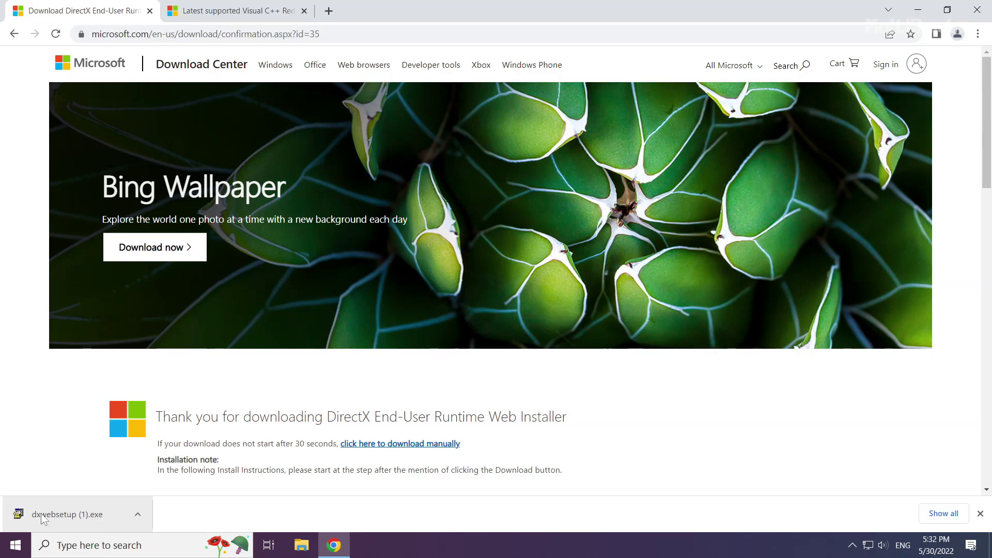
# Run dxwebsetup (1).exe, accept the license, decline the Bing Bar, and finish DirectX Setup
pyautogui.click(67, 510)
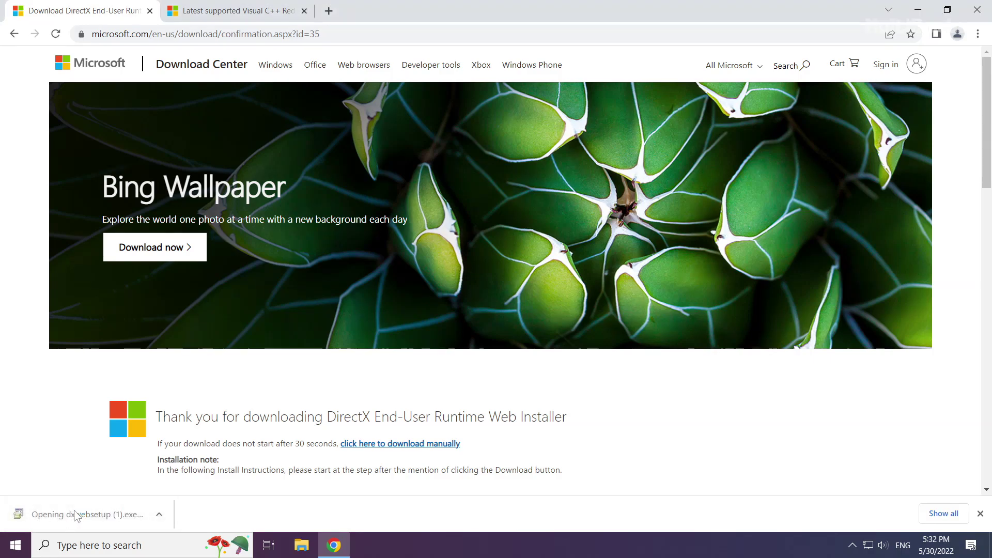
pyautogui.moveTo(201, 50); pyautogui.dragTo(487, 177)
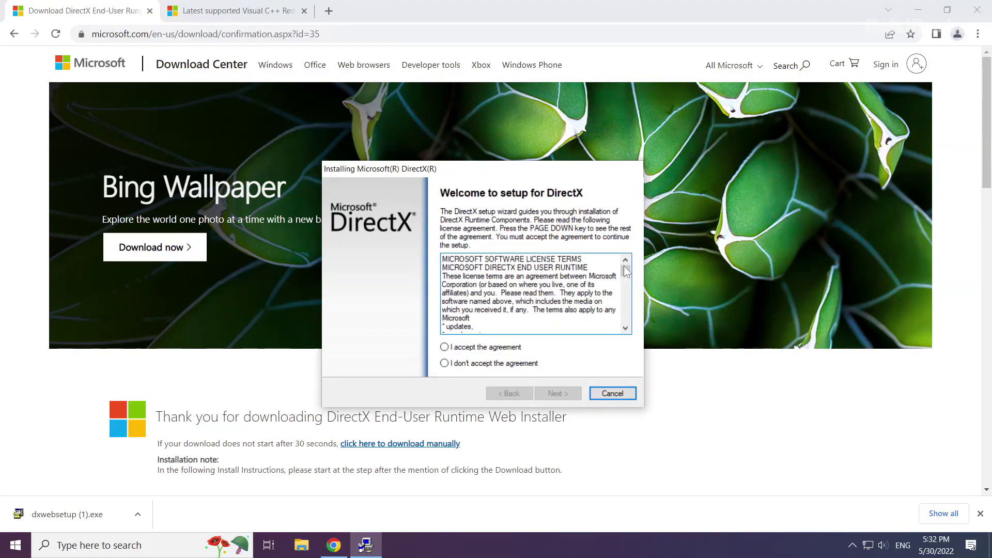
pyautogui.click(627, 281)
pyautogui.moveTo(628, 284); pyautogui.dragTo(627, 324)
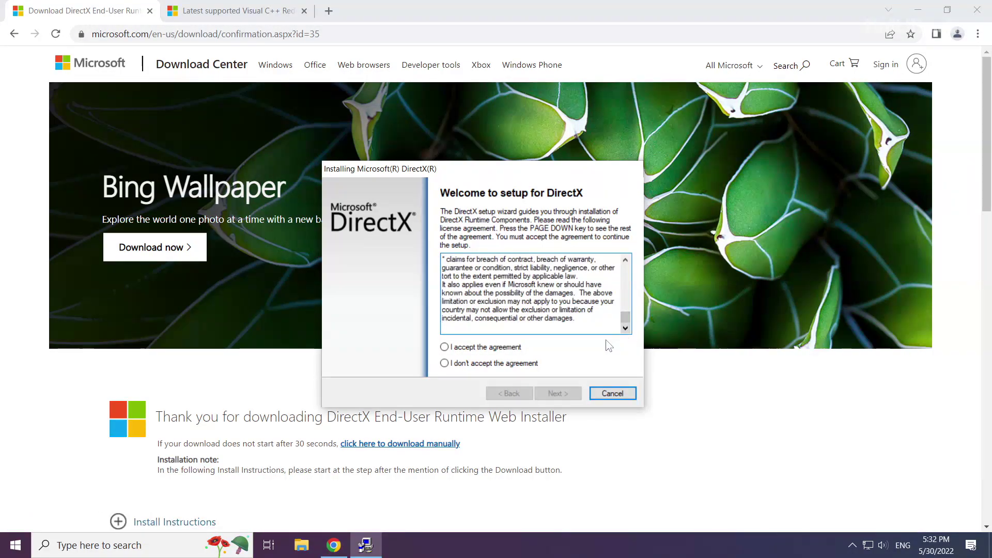
pyautogui.click(444, 346)
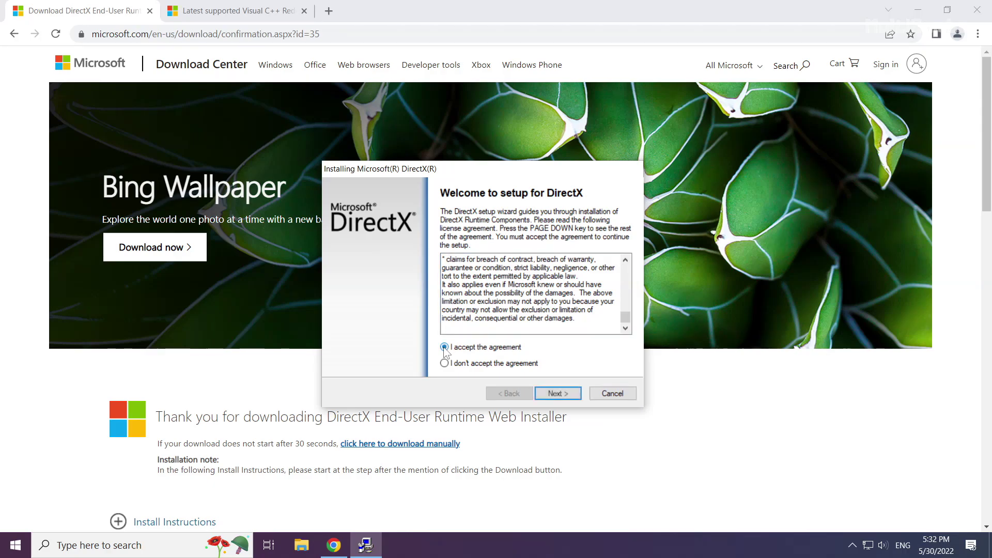
pyautogui.click(556, 393)
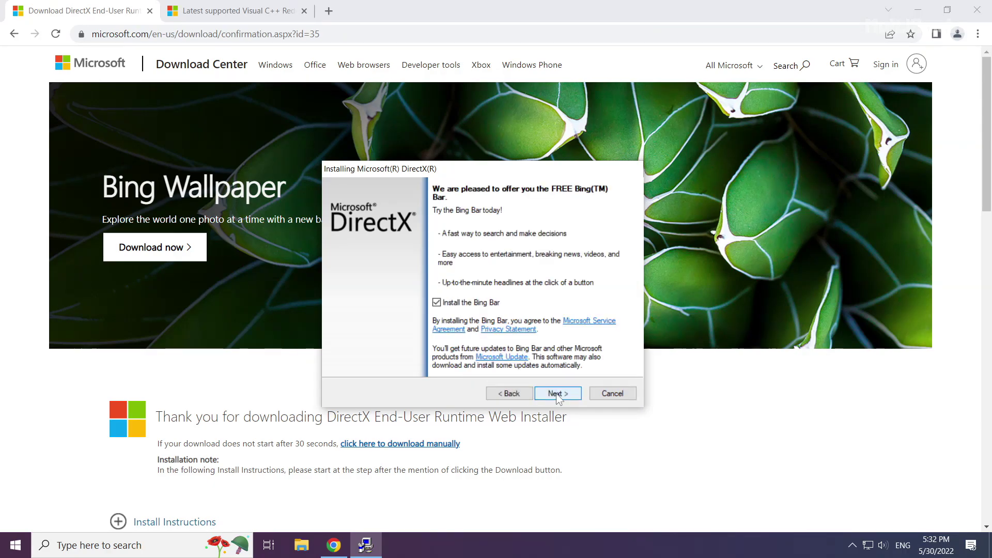
pyautogui.click(438, 302)
pyautogui.click(556, 394)
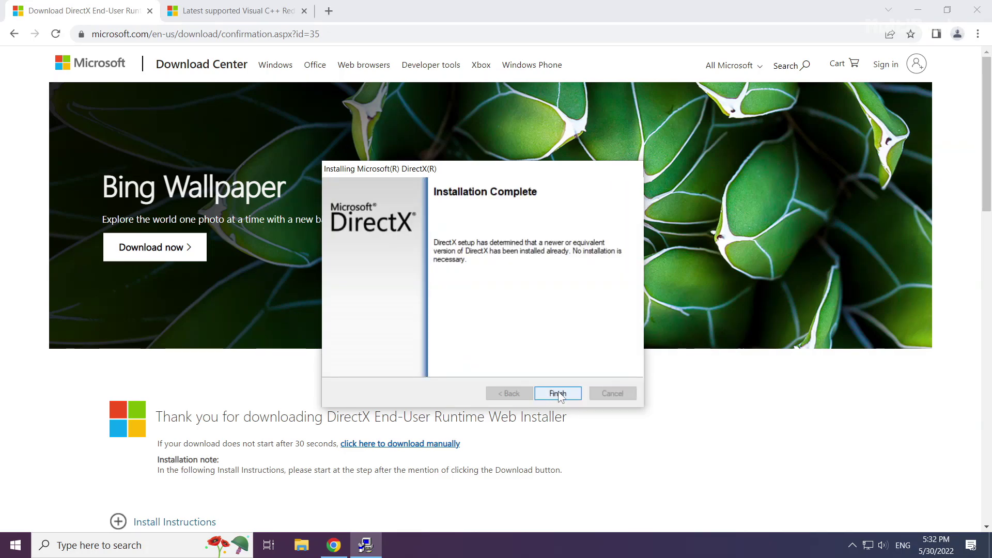
pyautogui.click(558, 393)
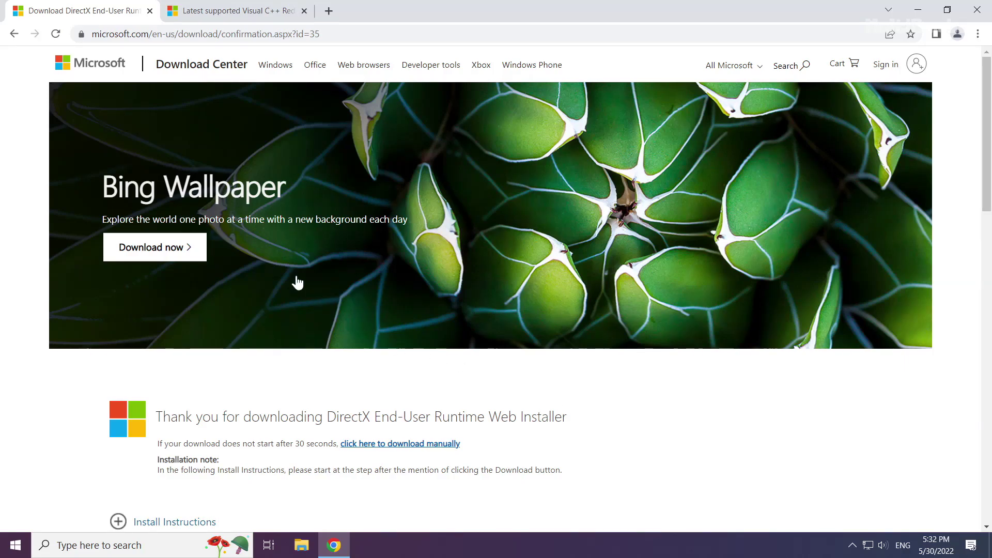
# Close the DirectX tab and scroll to the Visual Studio 2015–2022 redistributable download table
pyautogui.click(151, 13)
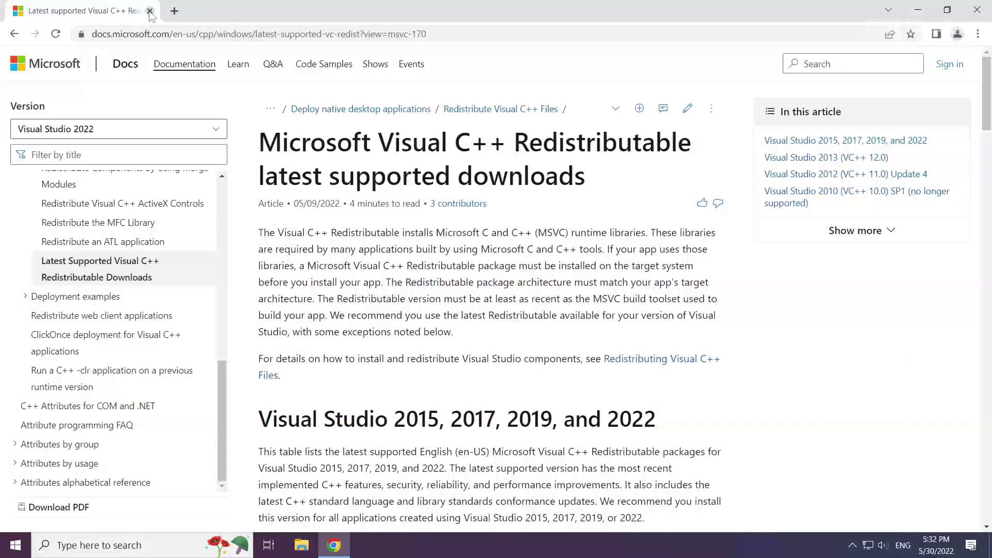
pyautogui.moveTo(515, 34)
pyautogui.mouseDown()
pyautogui.moveTo(92, 34)
pyautogui.moveTo(515, 30)
pyautogui.mouseUp()
pyautogui.moveTo(362, 101); pyautogui.dragTo(506, 144)
pyautogui.moveTo(263, 383); pyautogui.dragTo(656, 419)
pyautogui.click(679, 422)
pyautogui.scroll(-4, 499, 403)
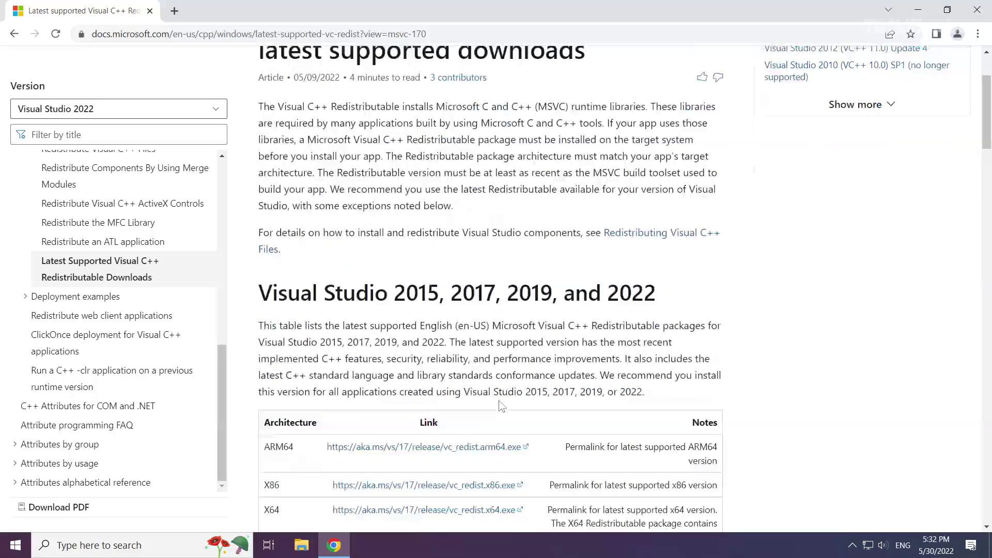
pyautogui.scroll(-1, 496, 398)
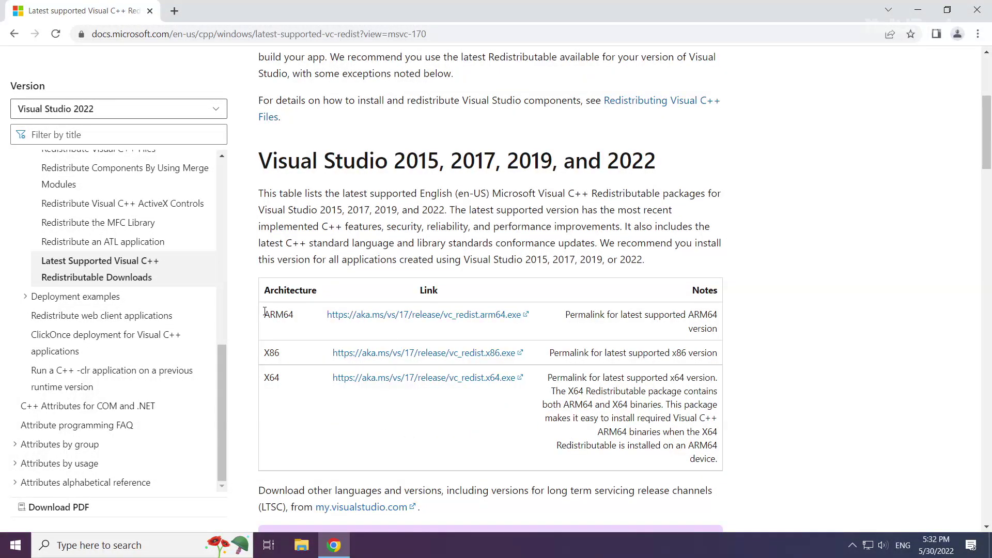
pyautogui.moveTo(265, 312); pyautogui.dragTo(561, 380)
pyautogui.click(560, 380)
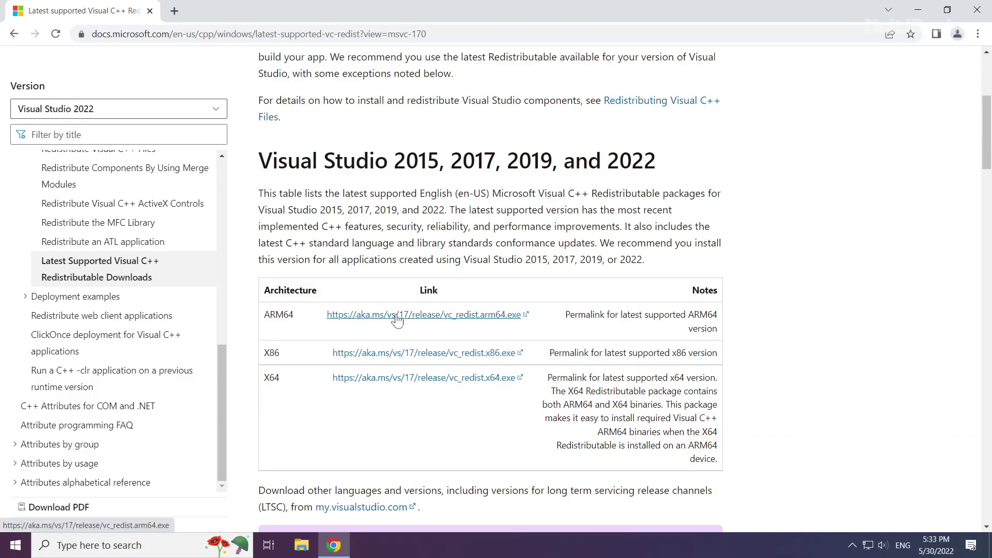
# Download the ARM64, x86 and x64 Visual C++ redistributables
pyautogui.click(396, 316)
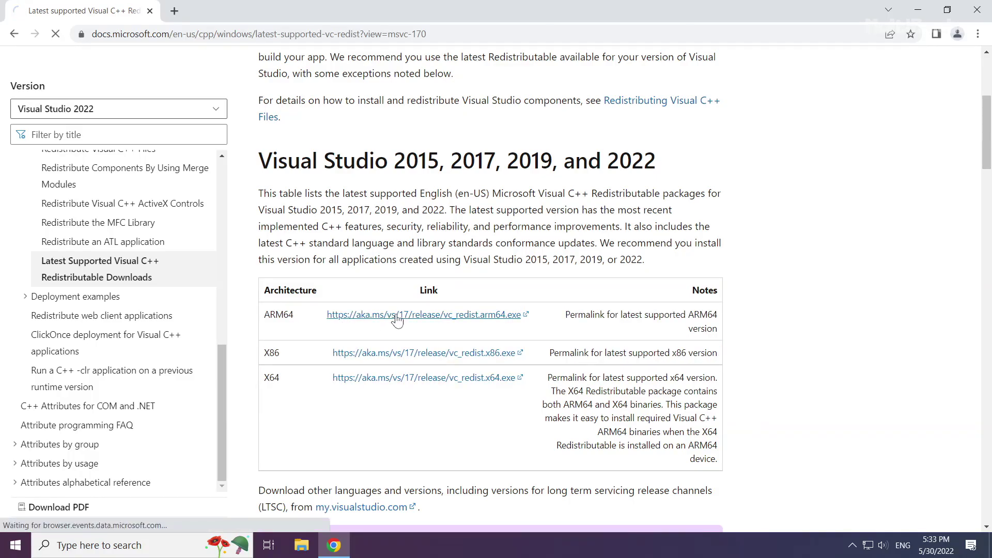
pyautogui.click(398, 354)
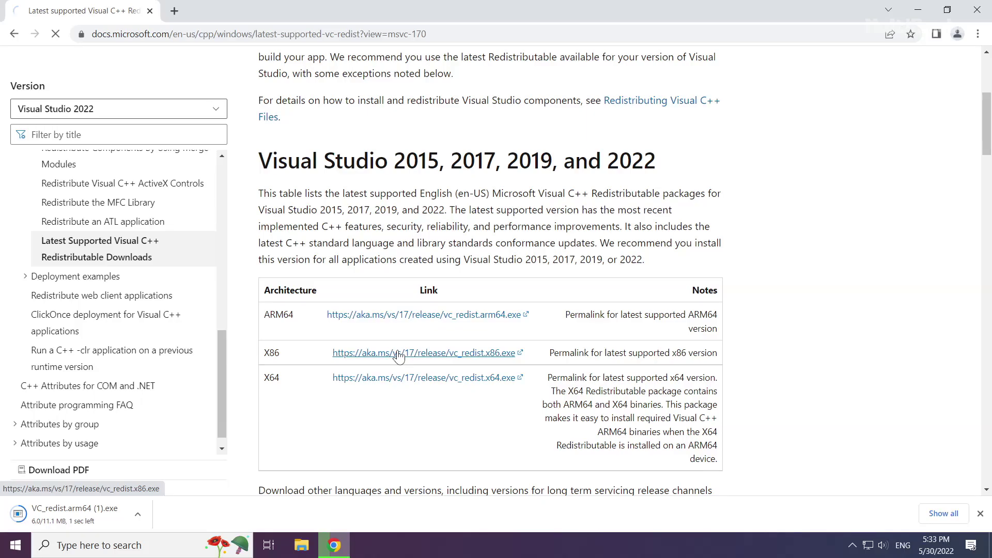
pyautogui.click(388, 382)
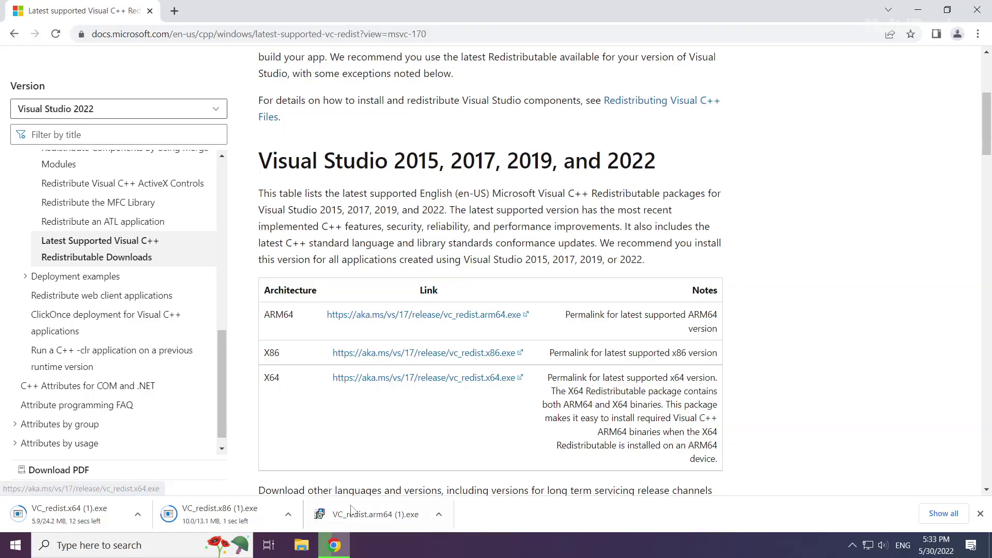
# Install the ARM64 Visual C++ redistributable after agreeing to its license terms
pyautogui.click(385, 517)
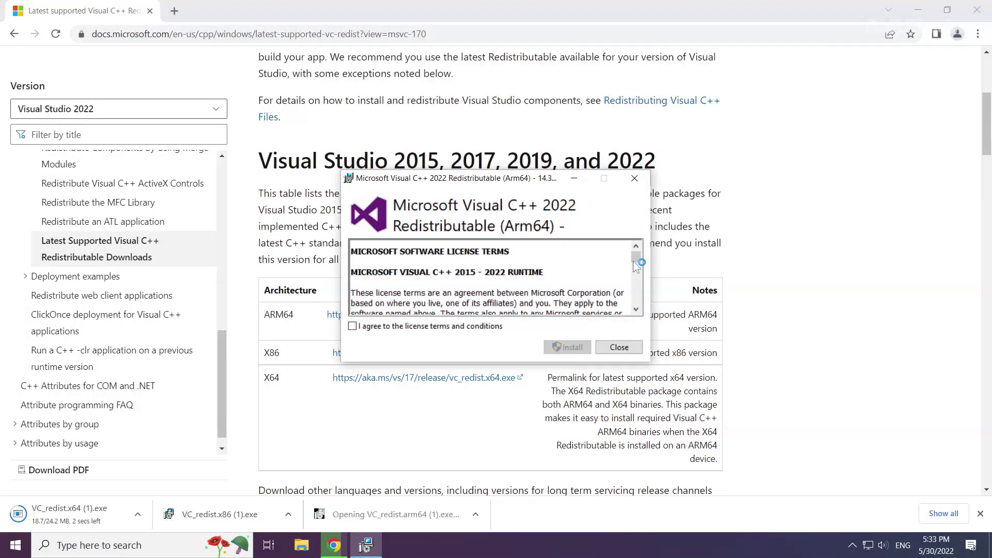
pyautogui.moveTo(636, 257); pyautogui.dragTo(636, 312)
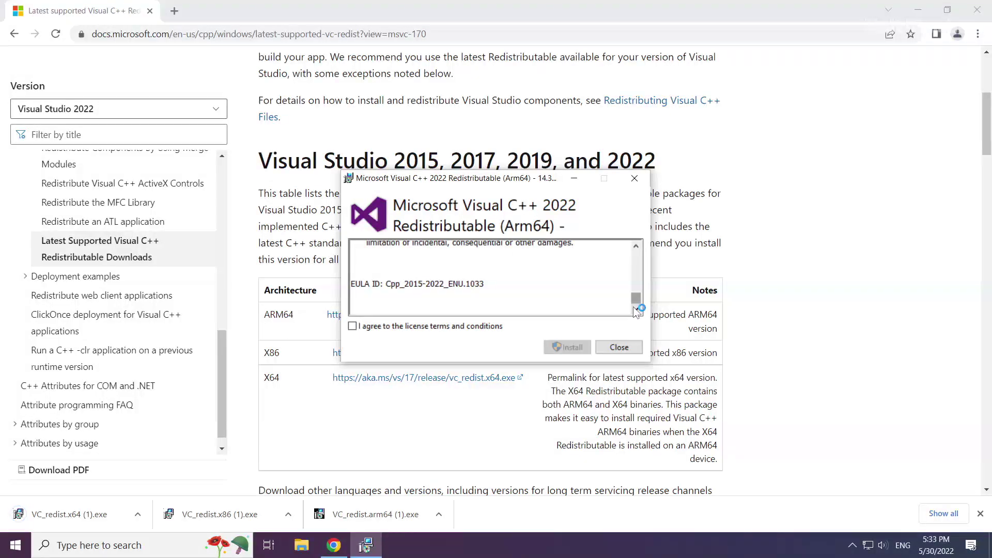
pyautogui.click(352, 326)
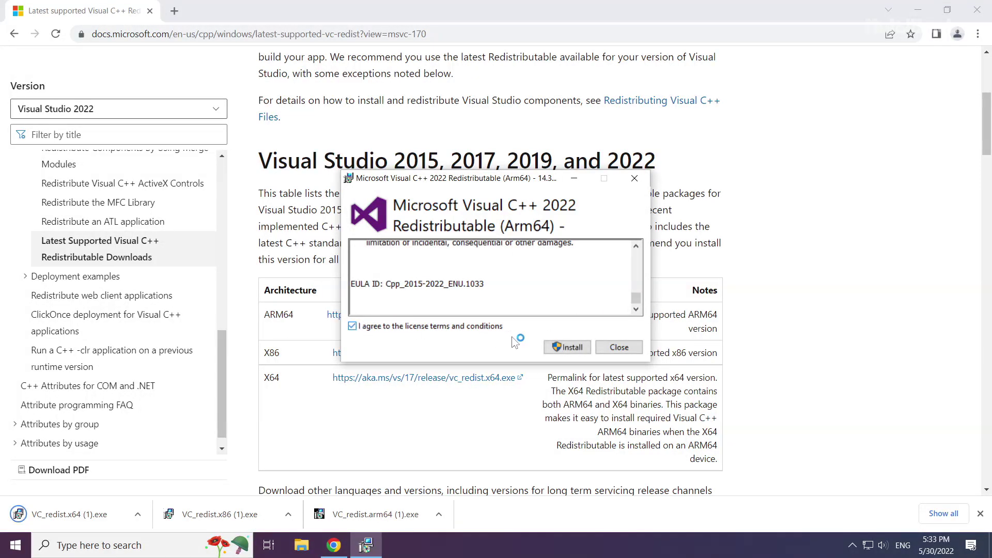
pyautogui.click(565, 350)
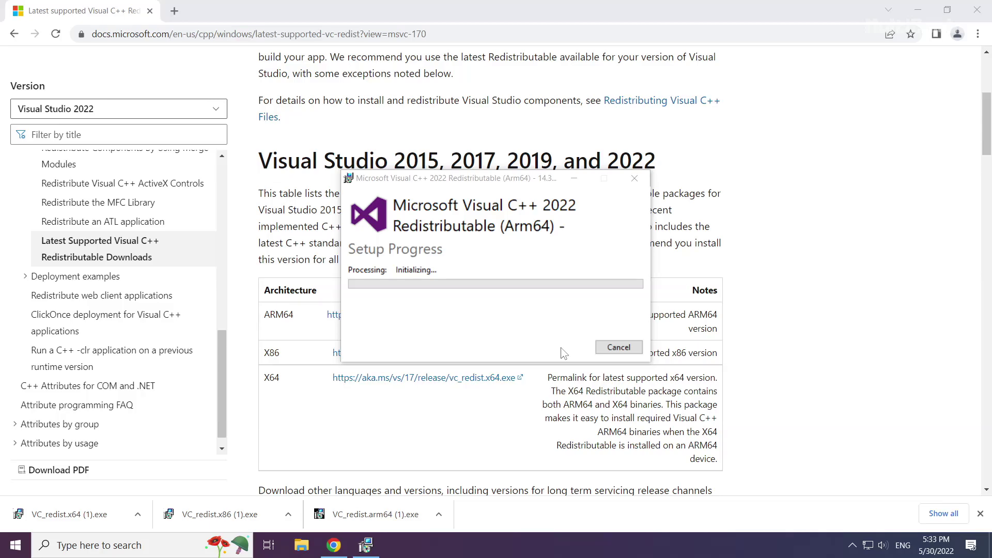
# Install the x86 Visual C++ redistributable and close its success window
pyautogui.click(222, 510)
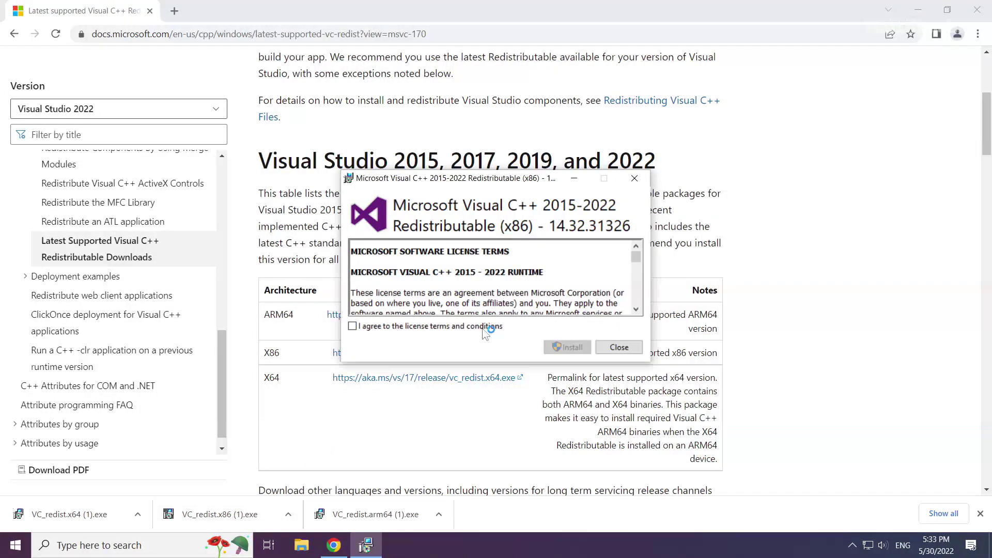
pyautogui.moveTo(636, 283); pyautogui.dragTo(634, 307)
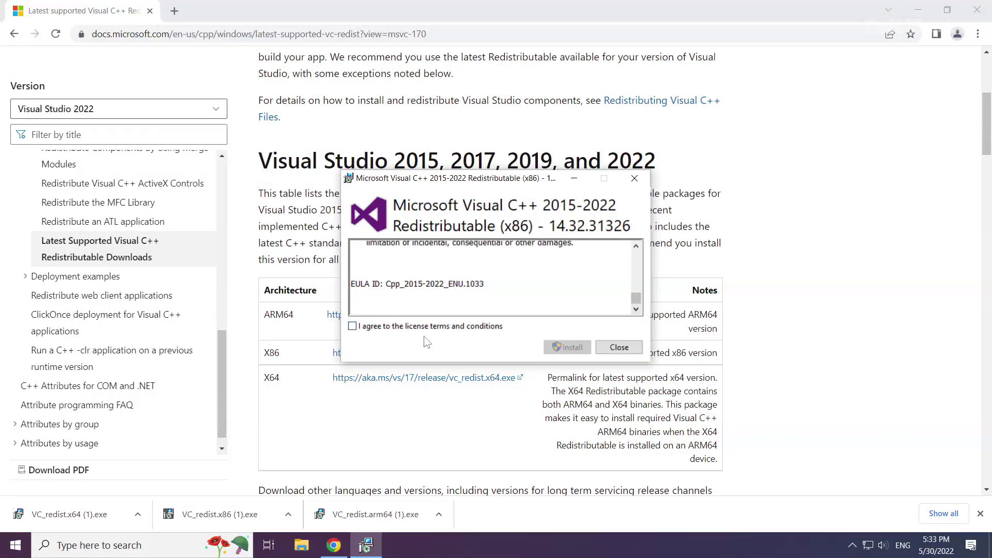
pyautogui.click(352, 326)
pyautogui.click(570, 349)
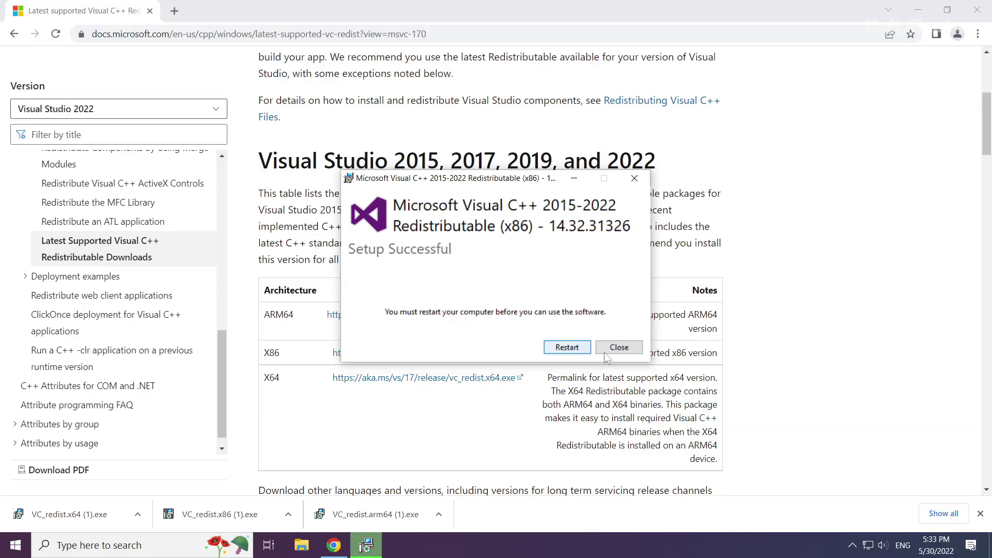
pyautogui.click(623, 350)
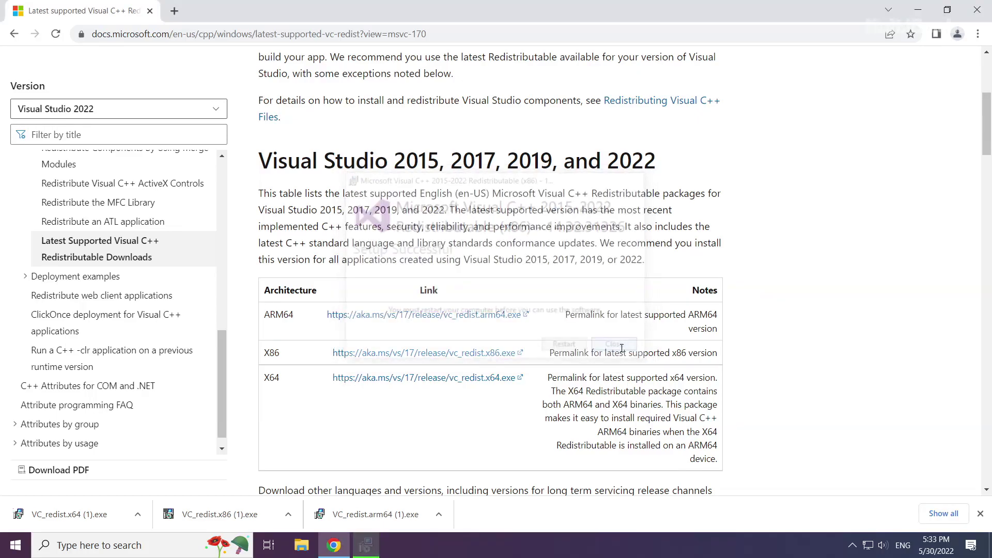
# Install the x64 Visual C++ 2015-2022 redistributable after accepting its license terms
pyautogui.click(75, 515)
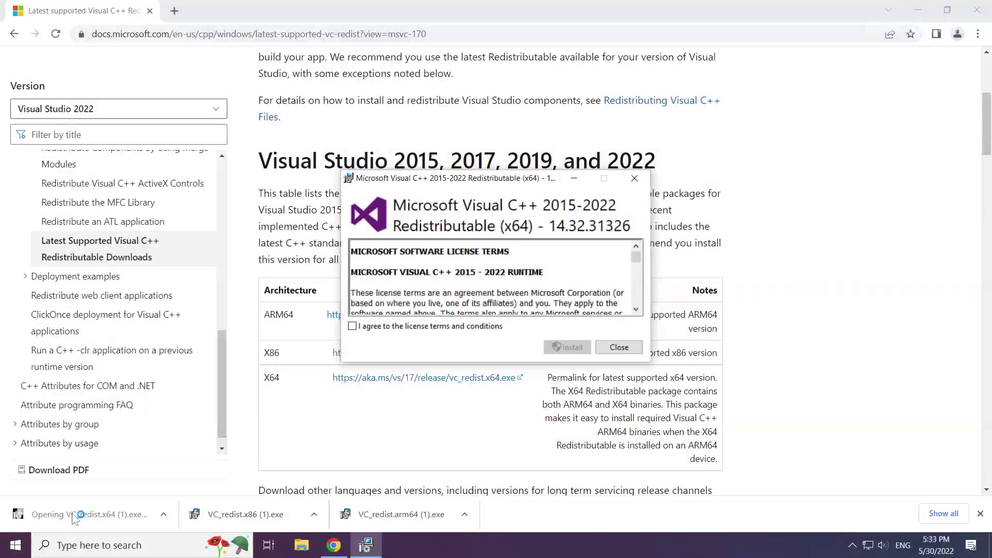
pyautogui.moveTo(636, 253); pyautogui.dragTo(636, 300)
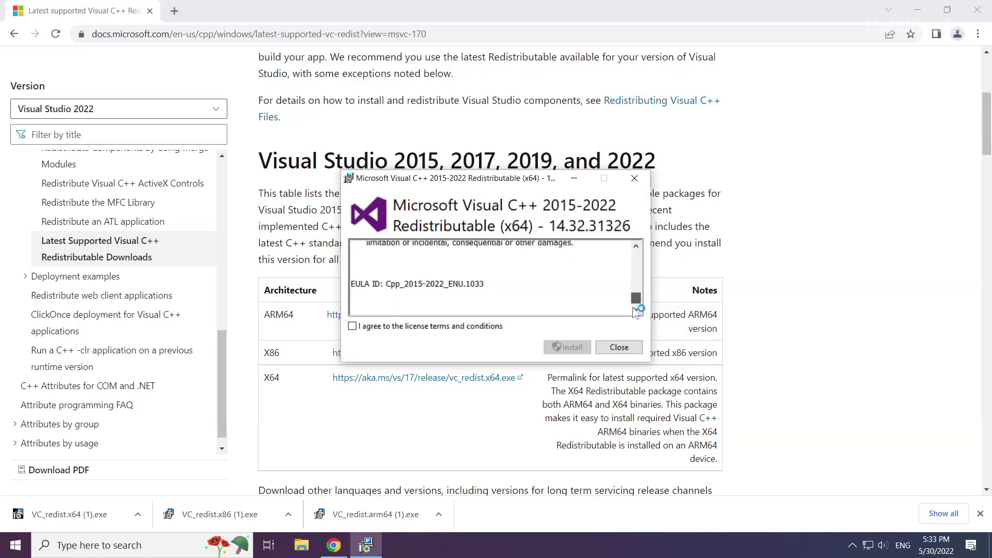
pyautogui.click(363, 330)
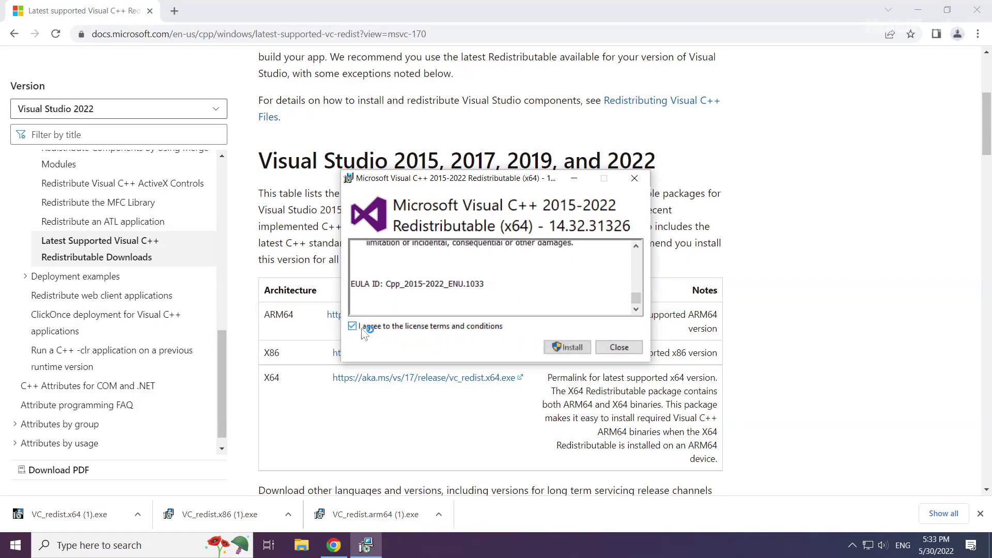
pyautogui.click(569, 348)
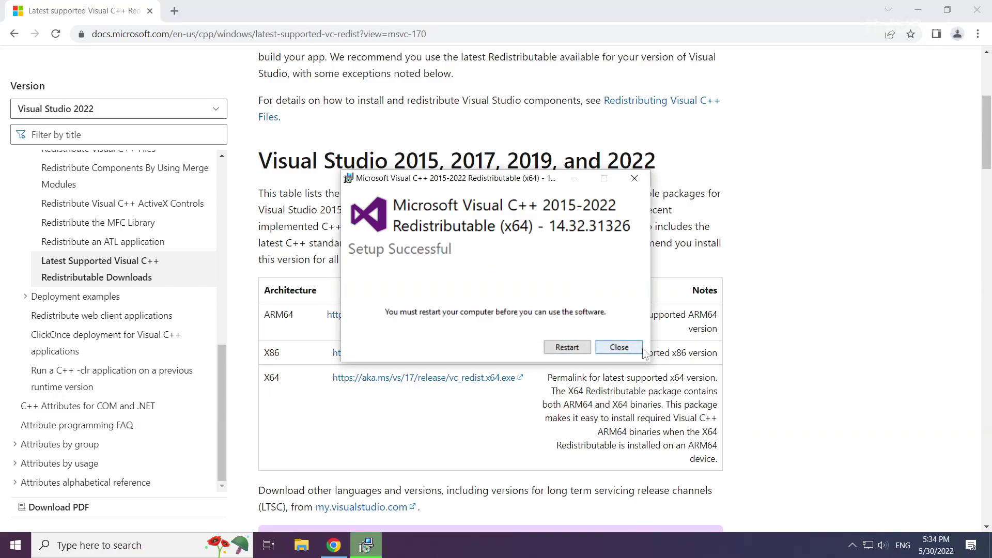
# Close the x64 setup window and Chrome, then open the Win+X menu from Start
pyautogui.click(622, 348)
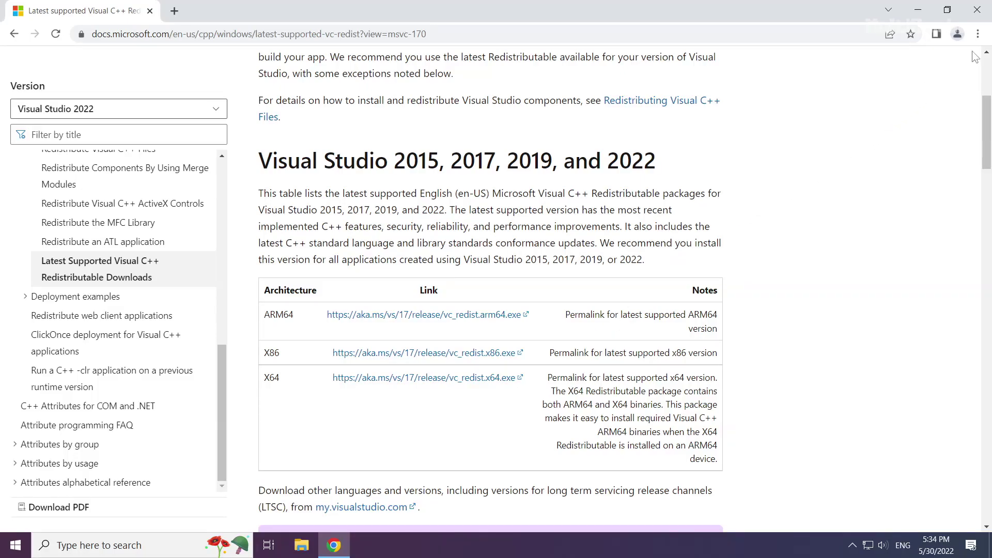
pyautogui.click(978, 12)
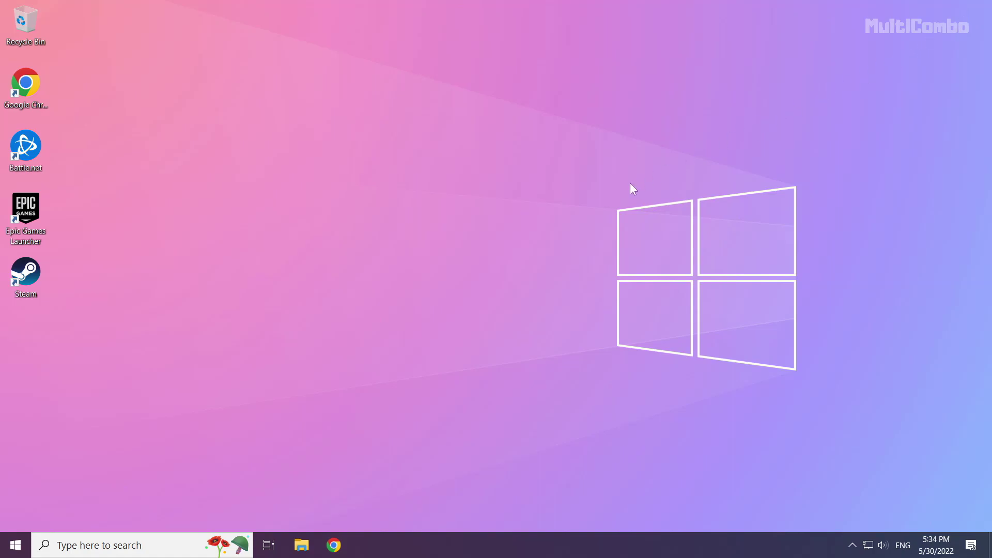
pyautogui.rightClick(17, 552)
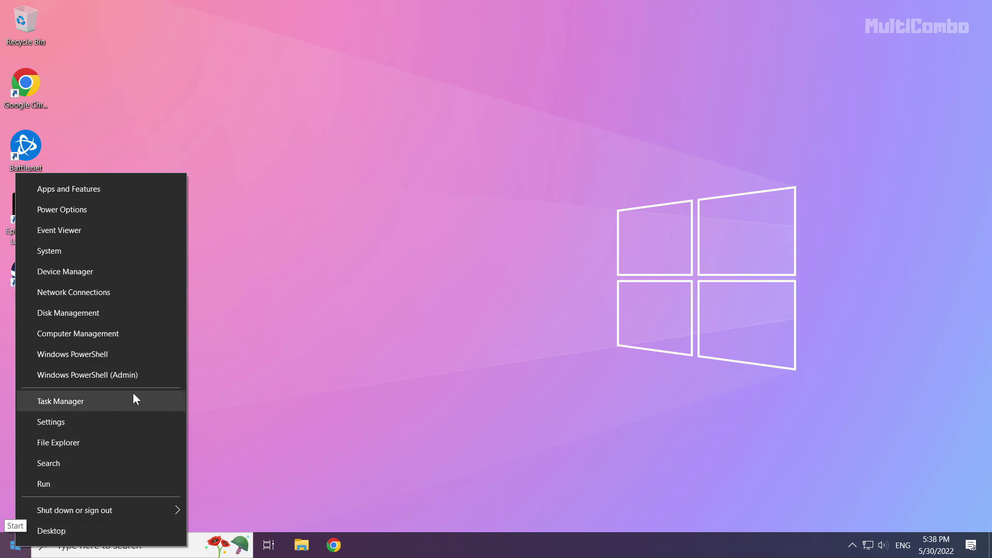
# On Task Manager's Startup tab, disable Microsoft Edge, Java Update Scheduler, Hamachi Client Application and Cortana
pyautogui.click(89, 399)
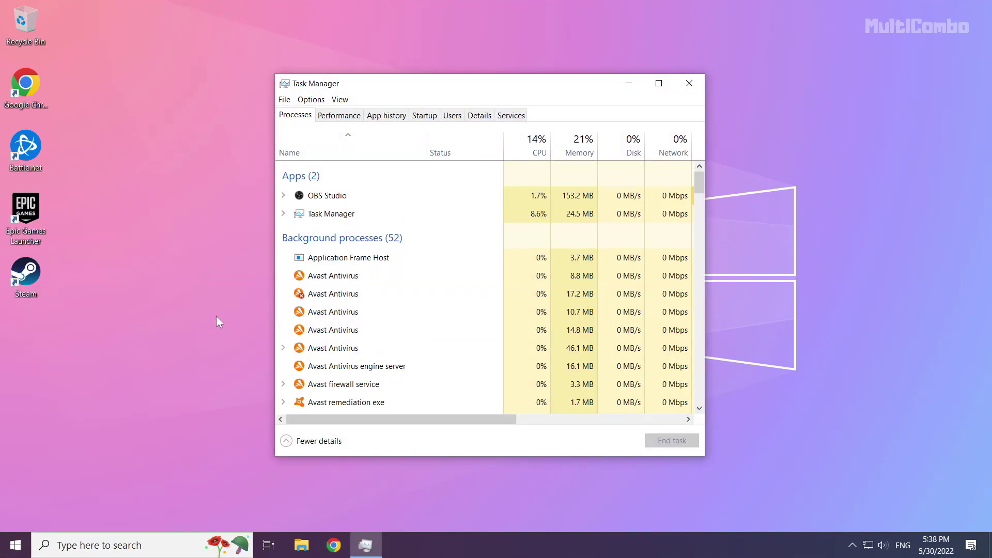
pyautogui.click(427, 120)
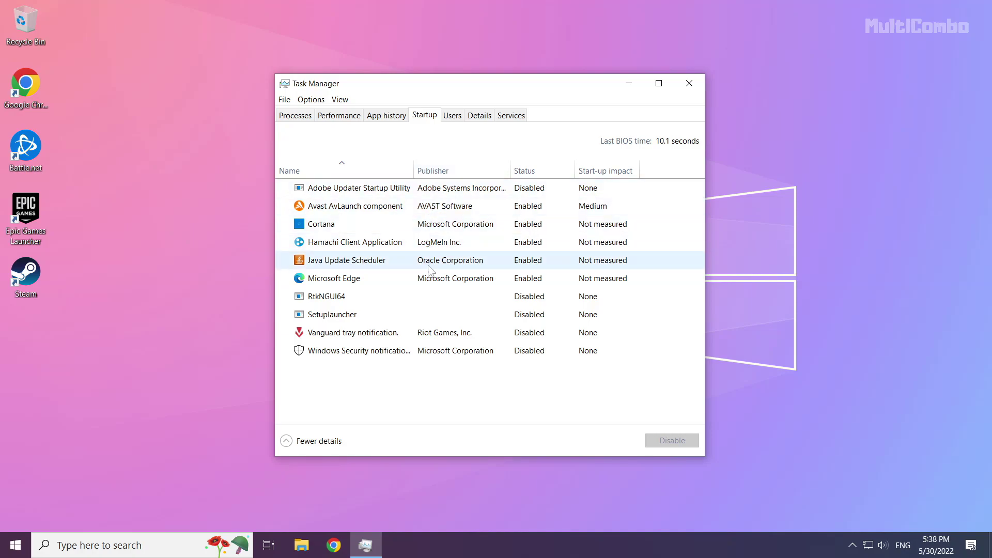
pyautogui.click(376, 277)
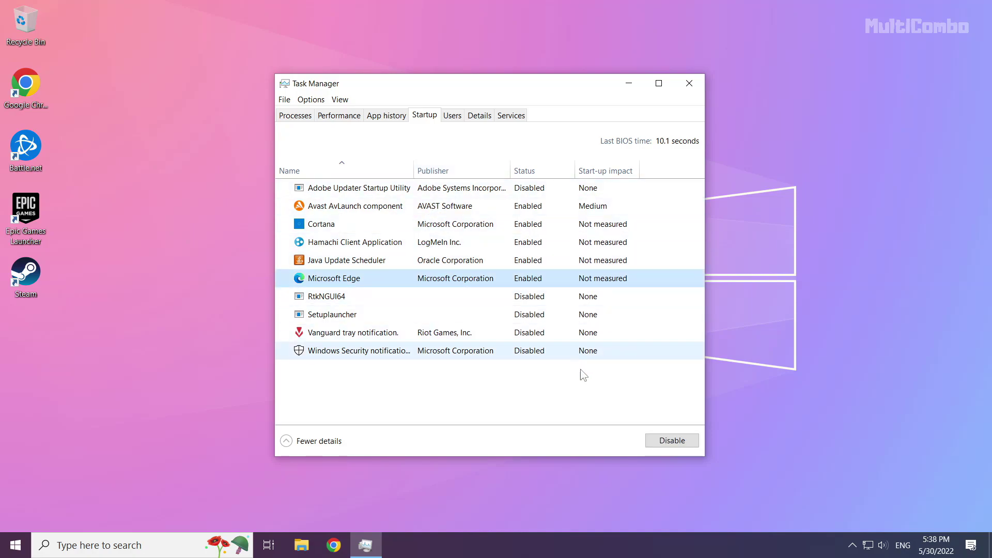
pyautogui.click(668, 442)
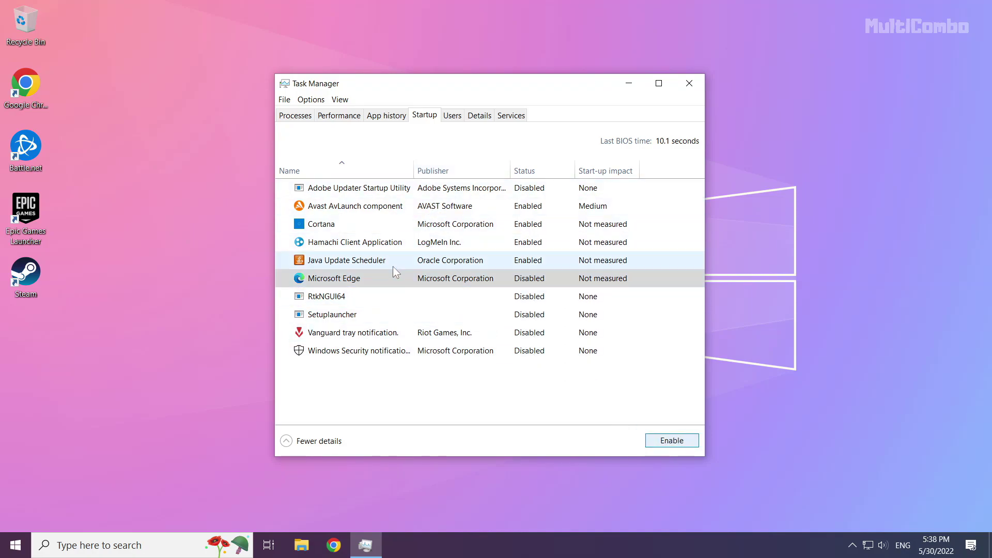
pyautogui.click(395, 266)
pyautogui.click(671, 440)
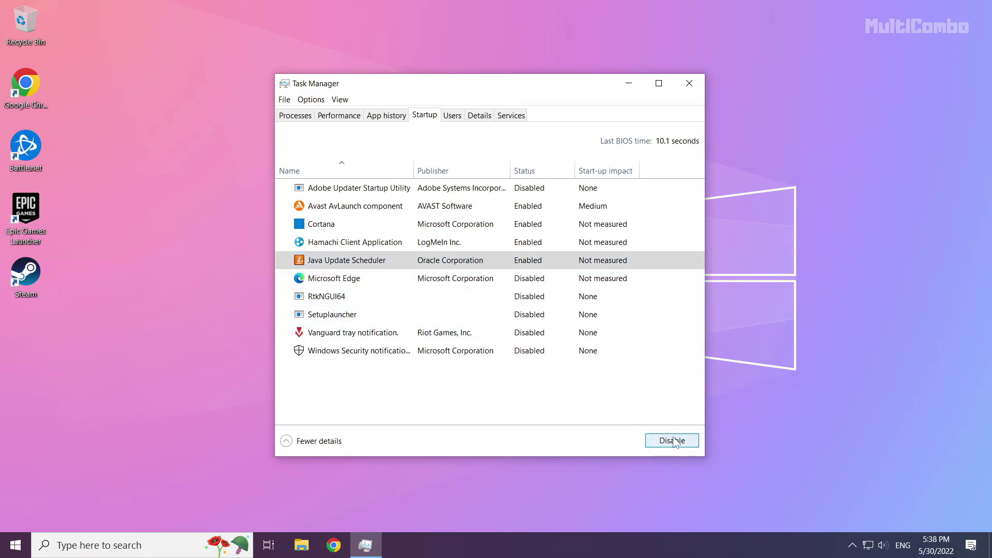
pyautogui.click(425, 244)
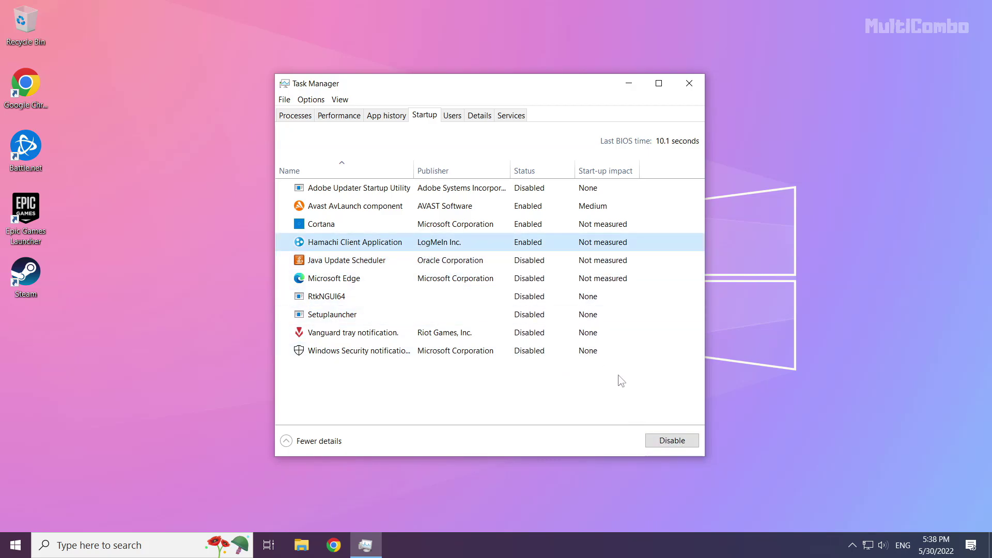
pyautogui.click(686, 444)
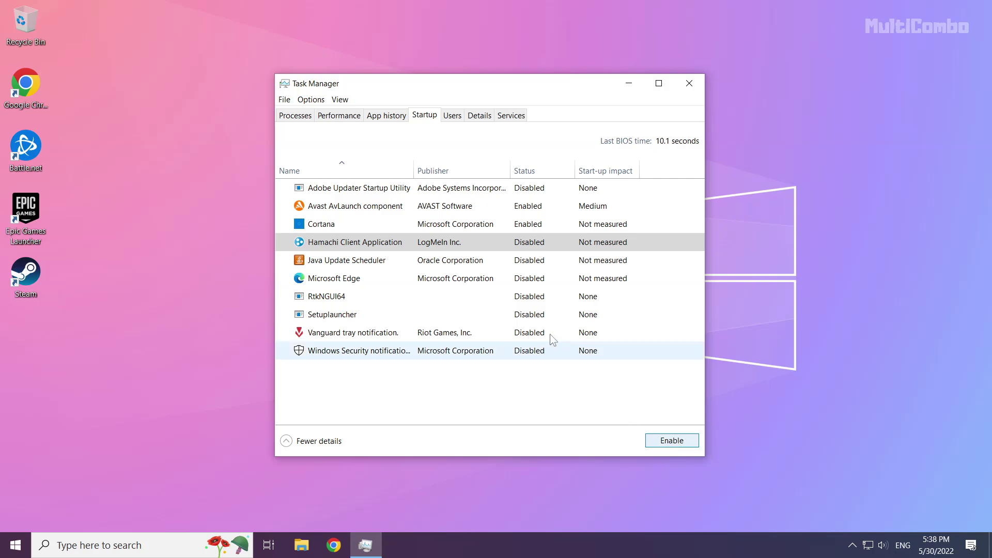
pyautogui.click(477, 228)
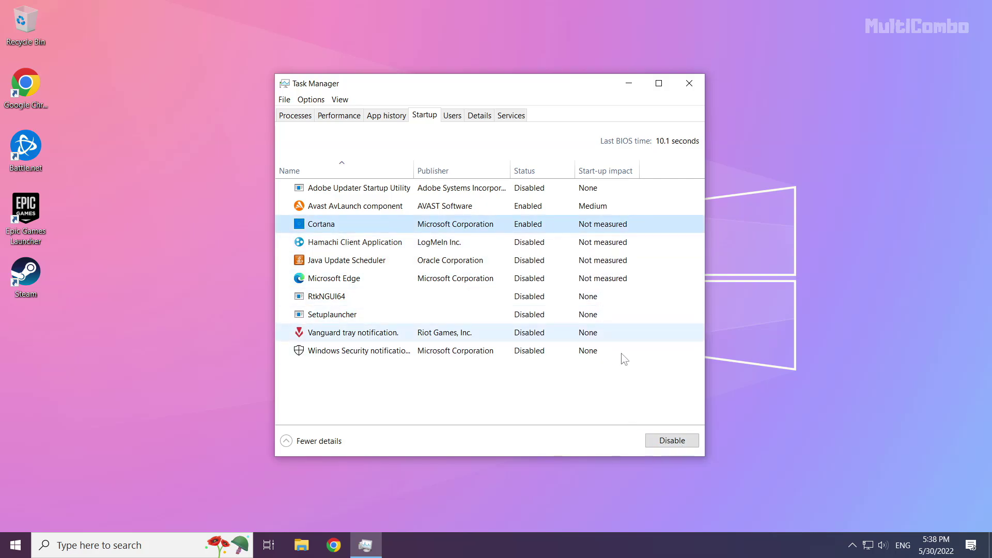
pyautogui.click(673, 442)
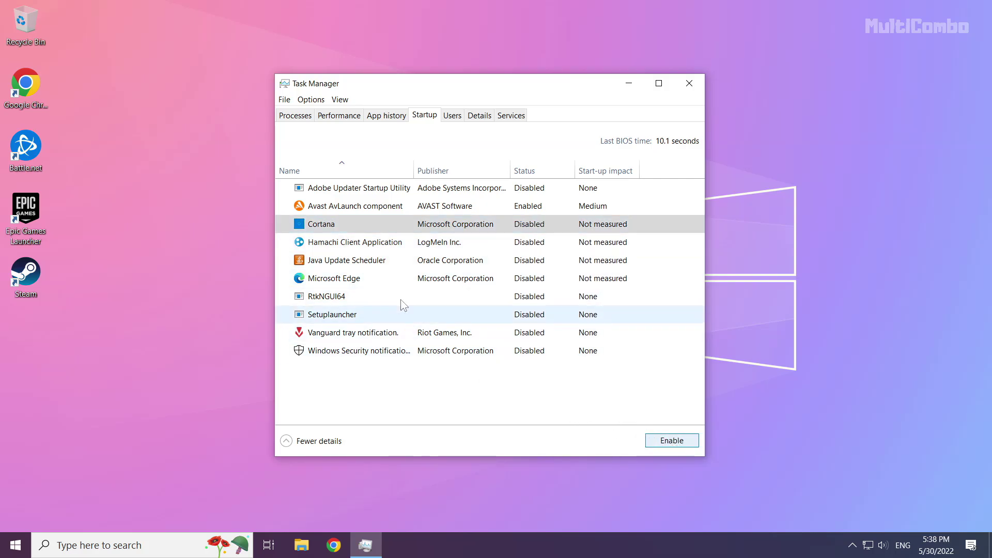
# Close Task Manager and bring up the Start menu's Sleep, Shut down and Restart options
pyautogui.click(692, 88)
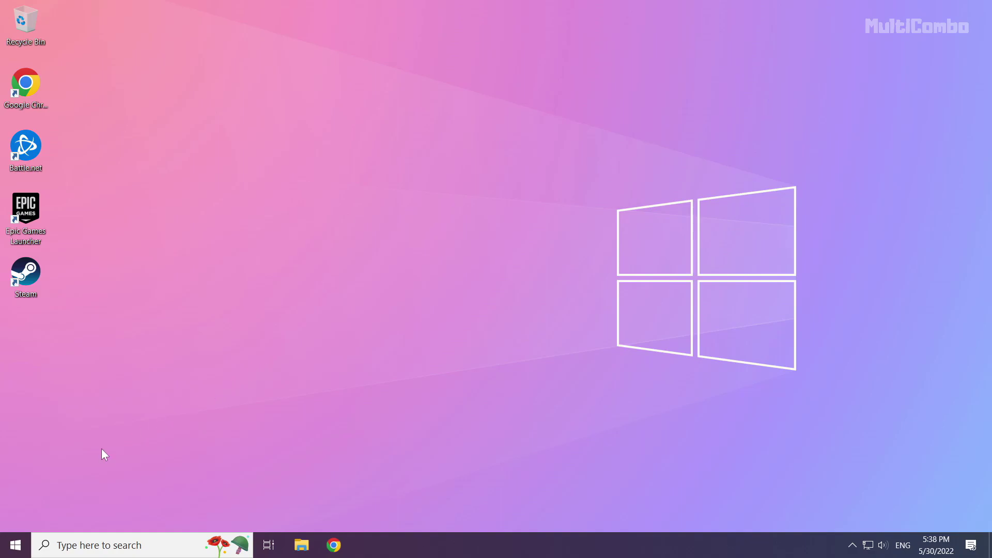
pyautogui.click(16, 547)
pyautogui.click(16, 516)
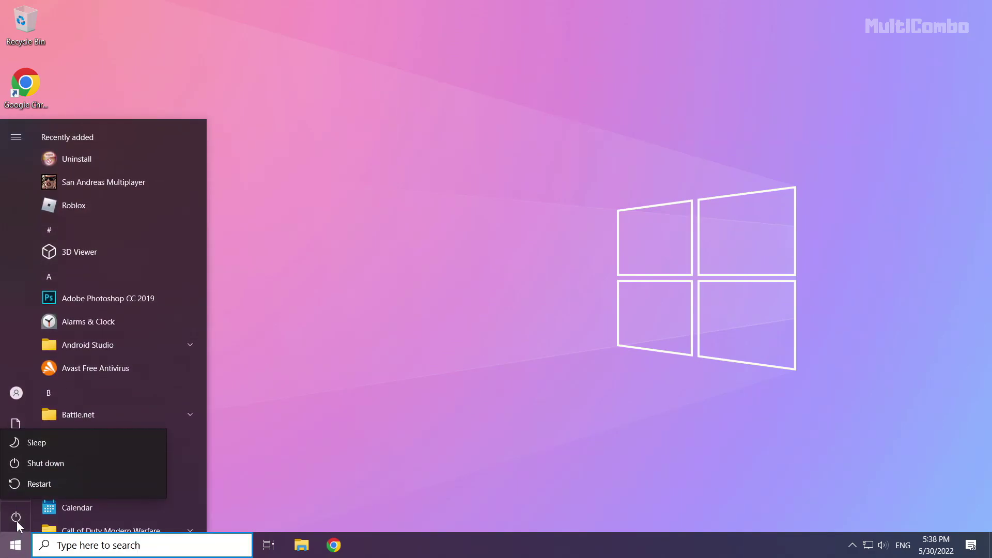